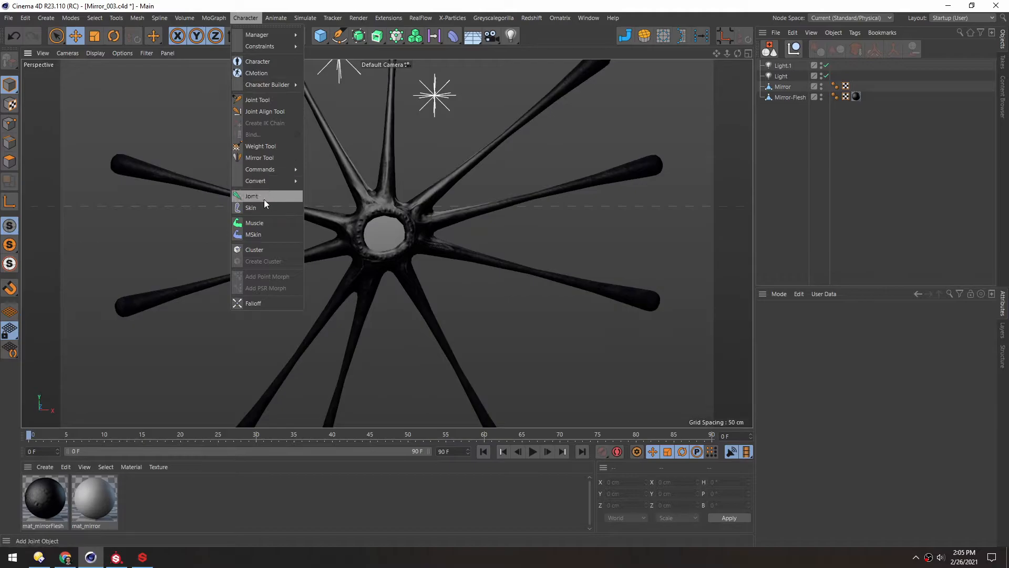
Step: Add a joint at the mirror's centre and move it to about 9.8 cm along Z
{"action": "scroll", "coordinate": [383, 213], "scroll_direction": "up", "scroll_amount": 3}
{"action": "mouse_move", "coordinate": [383, 208]}
{"action": "left_mouse_down", "text": "alt"}
{"action": "mouse_move", "coordinate": [290, 241]}
{"action": "mouse_move", "coordinate": [228, 232]}
{"action": "mouse_move", "coordinate": [352, 251]}
{"action": "mouse_move", "coordinate": [373, 213]}
{"action": "left_mouse_up", "text": "alt"}
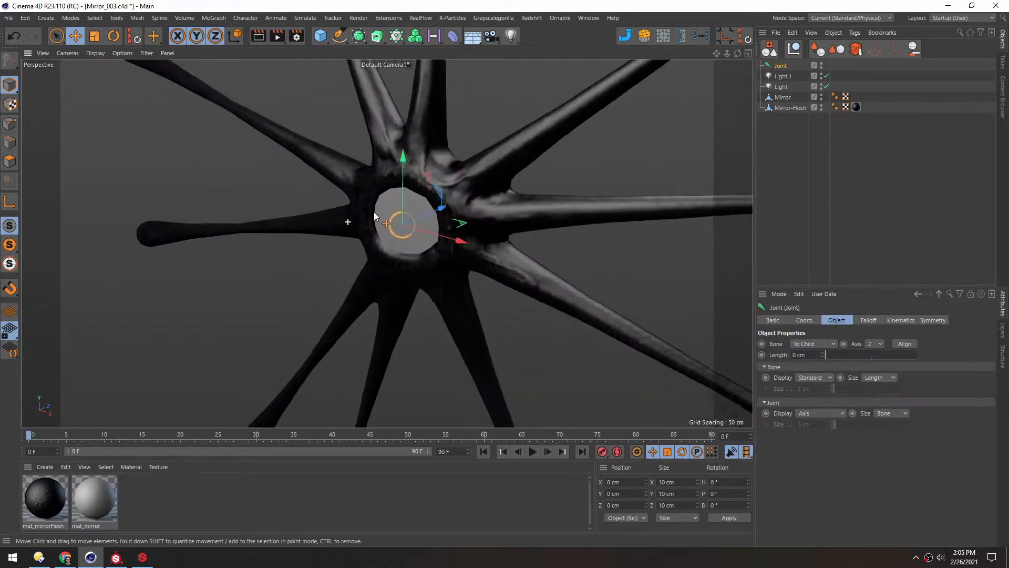
{"action": "right_click_drag", "start_coordinate": [373, 213], "coordinate": [411, 212], "text": "alt"}
{"action": "left_click_drag", "start_coordinate": [411, 213], "coordinate": [342, 199], "text": "alt"}
{"action": "left_click_drag", "start_coordinate": [516, 230], "coordinate": [539, 231]}
{"action": "left_click_drag", "start_coordinate": [460, 230], "coordinate": [603, 242], "text": "alt"}
{"action": "middle_click_drag", "start_coordinate": [258, 247], "coordinate": [379, 245], "text": "alt"}
{"action": "scroll", "coordinate": [374, 238], "scroll_direction": "down", "scroll_amount": 5}
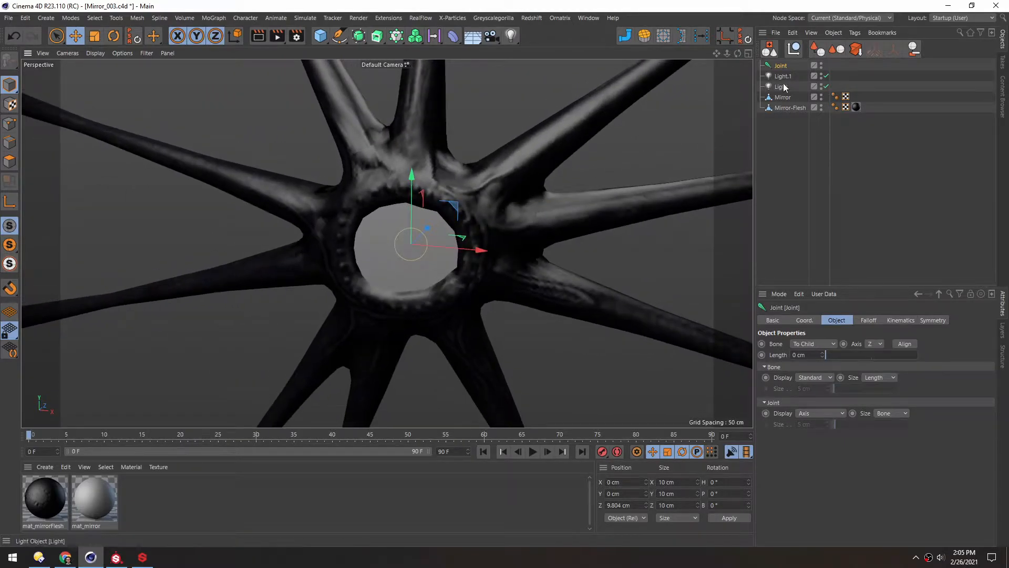
Step: Duplicate the joint twice and nest both copies under the original joint
{"action": "left_click_drag", "start_coordinate": [766, 65], "coordinate": [782, 76]}
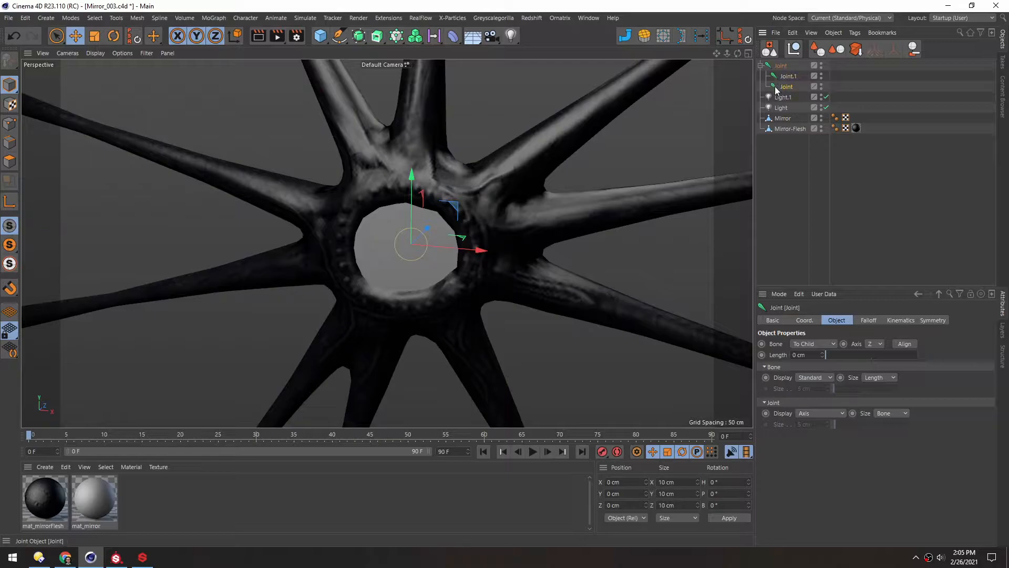
{"action": "mouse_move", "coordinate": [394, 264]}
{"action": "left_mouse_down", "text": "alt"}
{"action": "mouse_move", "coordinate": [415, 260]}
{"action": "mouse_move", "coordinate": [356, 293]}
{"action": "mouse_move", "coordinate": [281, 357]}
{"action": "mouse_move", "coordinate": [489, 210]}
{"action": "mouse_move", "coordinate": [310, 341]}
{"action": "left_mouse_up", "text": "alt"}
Step: Try moving each child joint down and outward from the mirror's centre, and undo the moves
{"action": "left_click", "coordinate": [782, 87]}
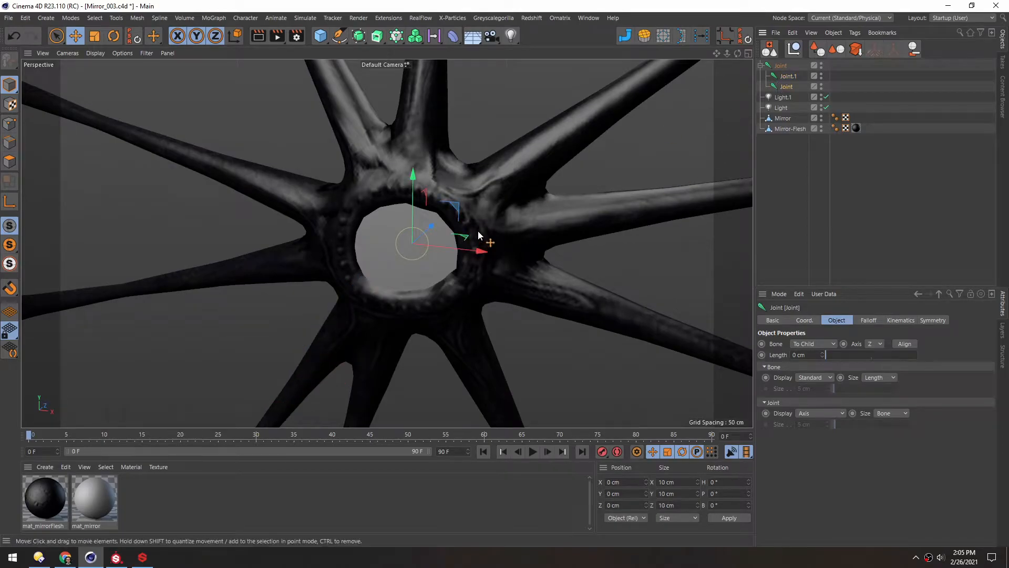
{"action": "left_click_drag", "start_coordinate": [432, 225], "coordinate": [352, 325]}
{"action": "left_click", "coordinate": [788, 76]}
{"action": "left_click_drag", "start_coordinate": [462, 235], "coordinate": [501, 332]}
{"action": "key", "text": "ctrl+z"}
{"action": "key", "text": "ctrl+z"}
{"action": "key", "text": "ctrl+z"}
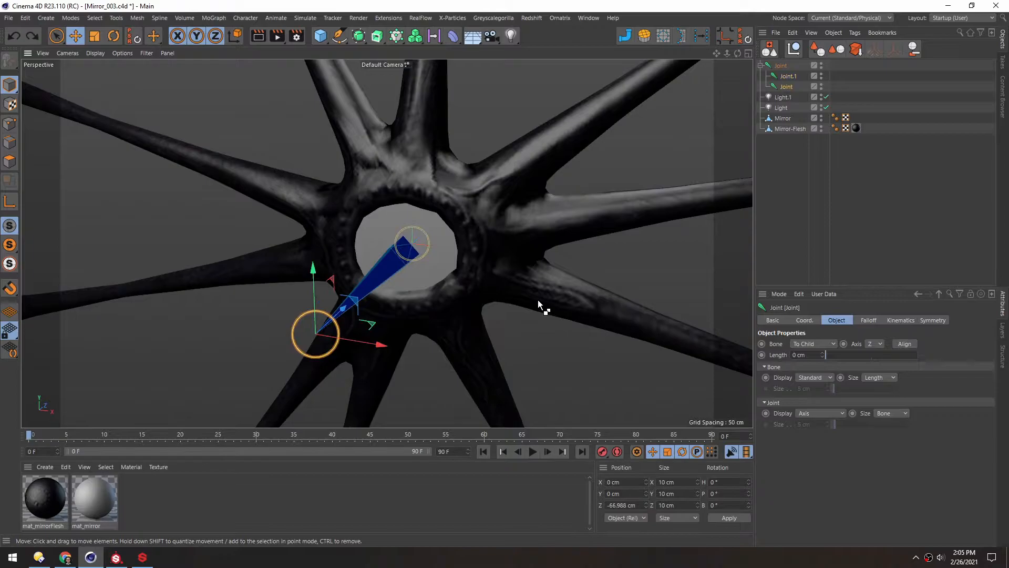
Step: Set the parent joint's Z position to 0 cm
{"action": "mouse_move", "coordinate": [393, 264]}
{"action": "left_mouse_down", "text": "alt"}
{"action": "mouse_move", "coordinate": [432, 237]}
{"action": "mouse_move", "coordinate": [402, 264]}
{"action": "left_mouse_up", "text": "alt"}
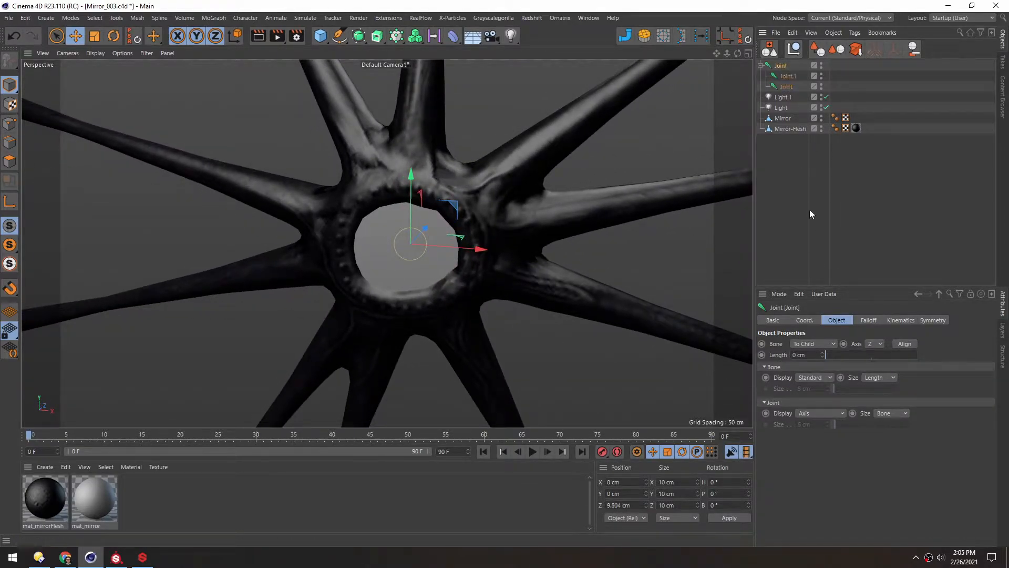
{"action": "left_click", "coordinate": [803, 321]}
{"action": "left_click_drag", "start_coordinate": [401, 260], "coordinate": [420, 252], "text": "alt"}
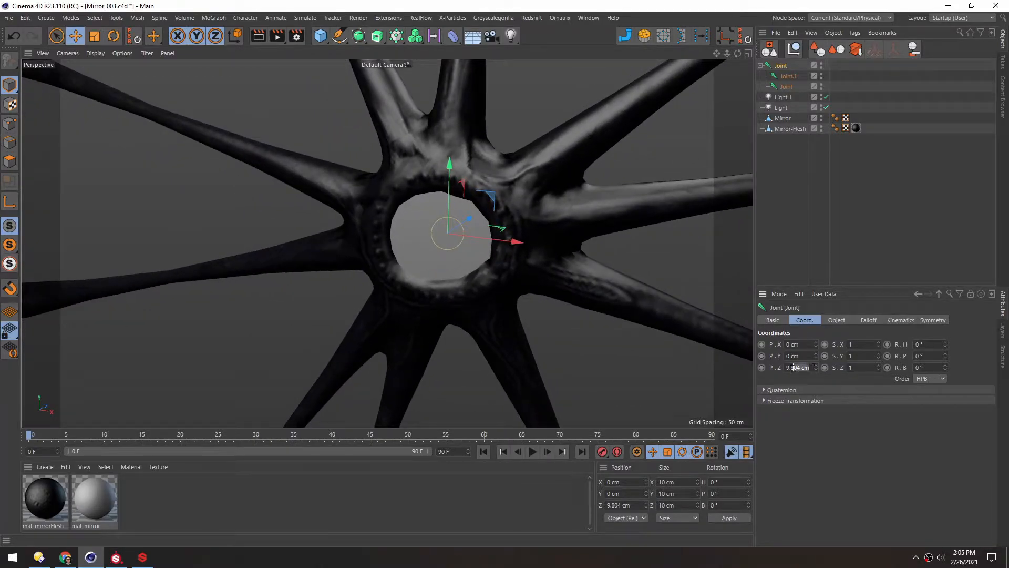
{"action": "type", "text": "0"}
{"action": "key", "text": "Return"}
Step: Move the Mirror and Mirror-Flesh meshes together along Z so their thickness is centred on the joints, at about -9.79 cm
{"action": "left_click_drag", "start_coordinate": [572, 312], "coordinate": [455, 231], "text": "alt"}
{"action": "left_click", "coordinate": [775, 119]}
{"action": "left_click", "coordinate": [774, 128], "text": "shift"}
{"action": "middle_click", "coordinate": [418, 223]}
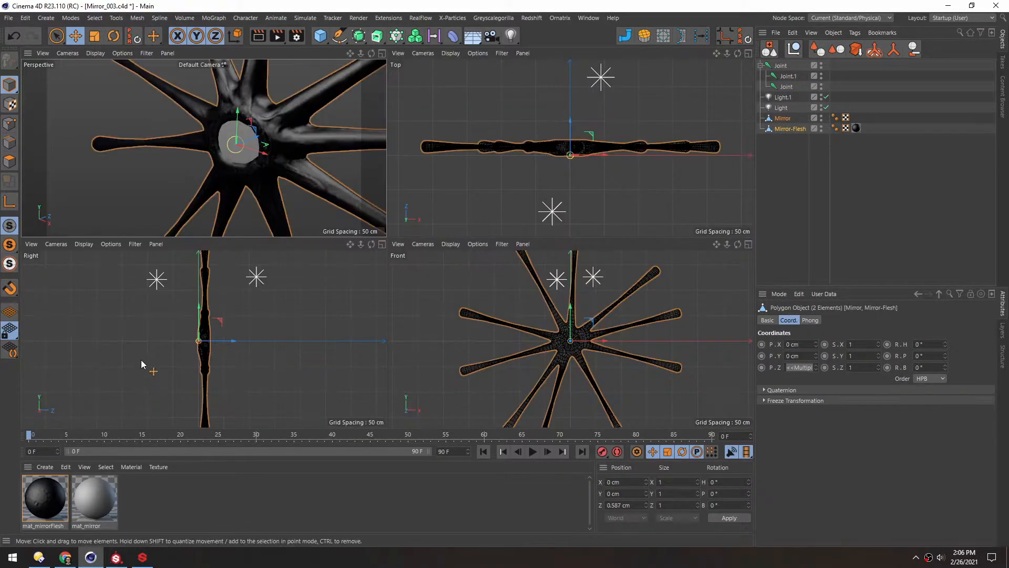
{"action": "right_click_drag", "start_coordinate": [226, 338], "coordinate": [275, 341], "text": "alt"}
{"action": "left_click_drag", "start_coordinate": [272, 338], "coordinate": [248, 340]}
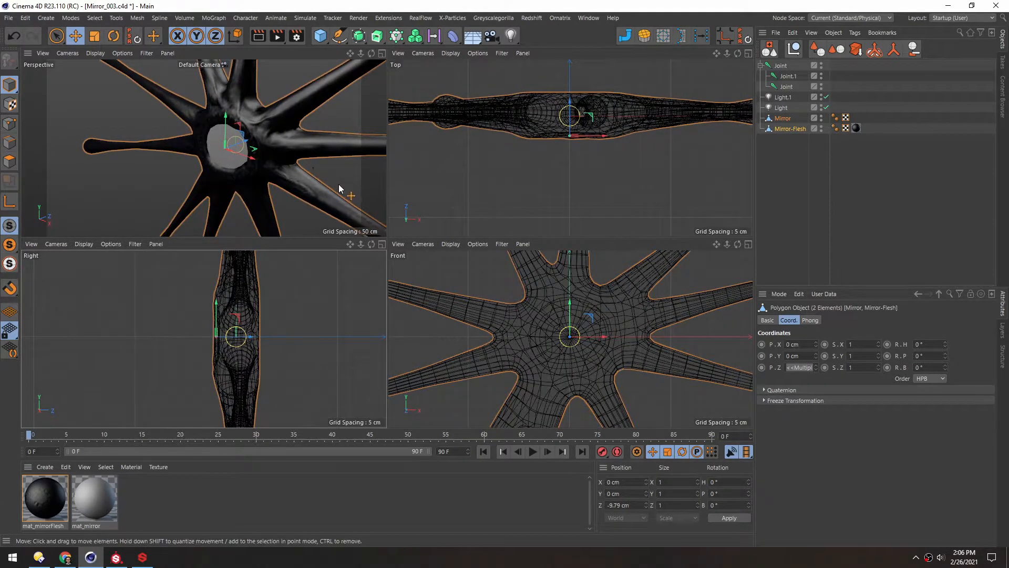
Step: Move only the Mirror-Flesh mesh's axis along Z to the middle of its thickness, at about -0.03 cm
{"action": "left_click", "coordinate": [778, 139]}
{"action": "left_click", "coordinate": [768, 128]}
{"action": "left_click_drag", "start_coordinate": [219, 341], "coordinate": [216, 342]}
{"action": "right_click_drag", "start_coordinate": [216, 341], "coordinate": [250, 334], "text": "alt"}
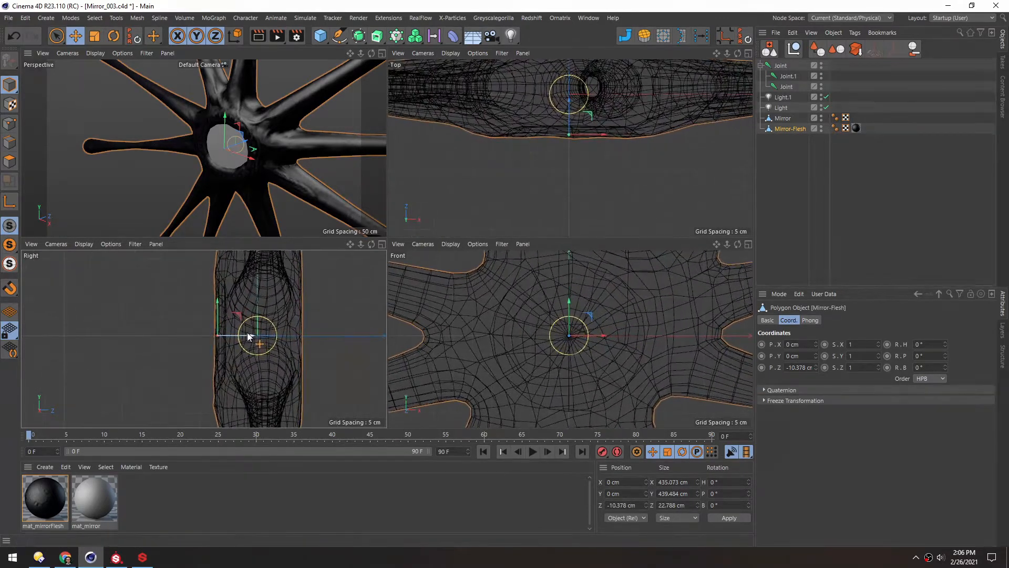
{"action": "left_click_drag", "start_coordinate": [251, 335], "coordinate": [274, 336]}
{"action": "mouse_move", "coordinate": [273, 334]}
{"action": "right_mouse_down", "text": "alt"}
{"action": "mouse_move", "coordinate": [305, 326]}
{"action": "mouse_move", "coordinate": [255, 334]}
{"action": "right_mouse_up", "text": "alt"}
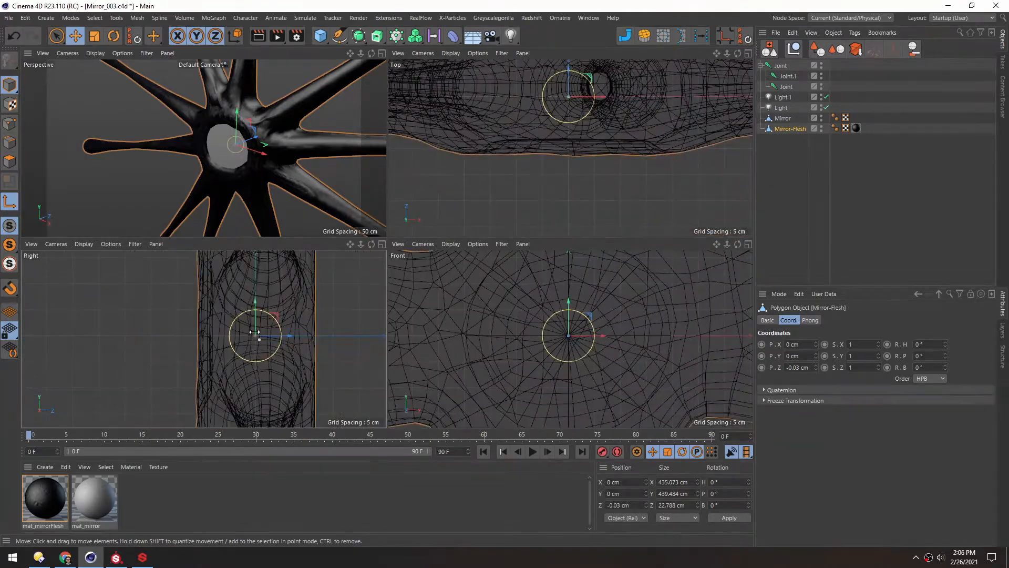
Step: Add a null object at the origin and name it Mirror
{"action": "middle_click", "coordinate": [229, 173]}
{"action": "left_click_drag", "start_coordinate": [398, 247], "coordinate": [468, 236], "text": "alt"}
{"action": "right_click_drag", "start_coordinate": [442, 201], "coordinate": [411, 230], "text": "alt"}
{"action": "left_click_drag", "start_coordinate": [411, 231], "coordinate": [397, 229], "text": "alt"}
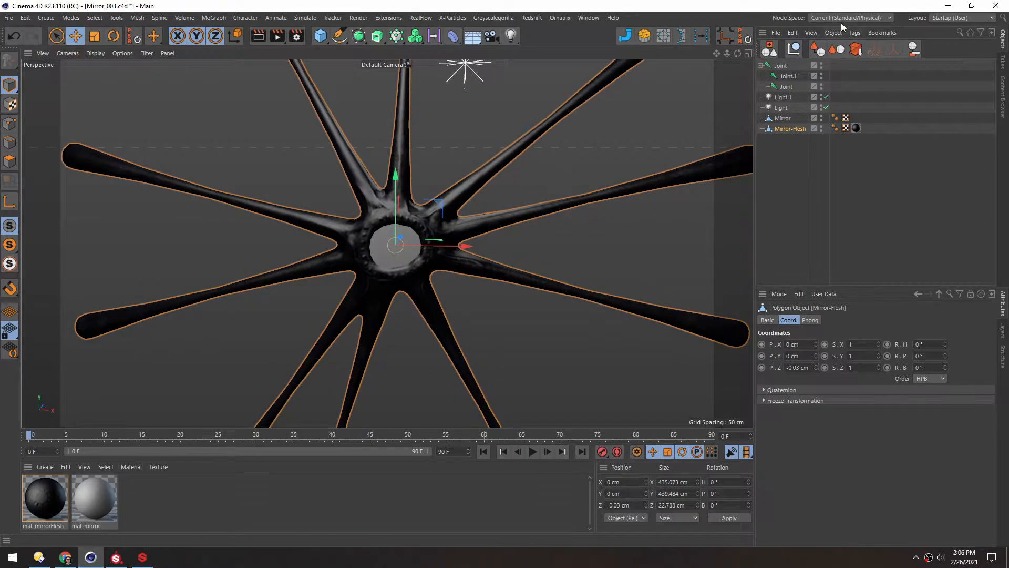
{"action": "left_click", "coordinate": [795, 48]}
{"action": "double_click", "coordinate": [781, 66]}
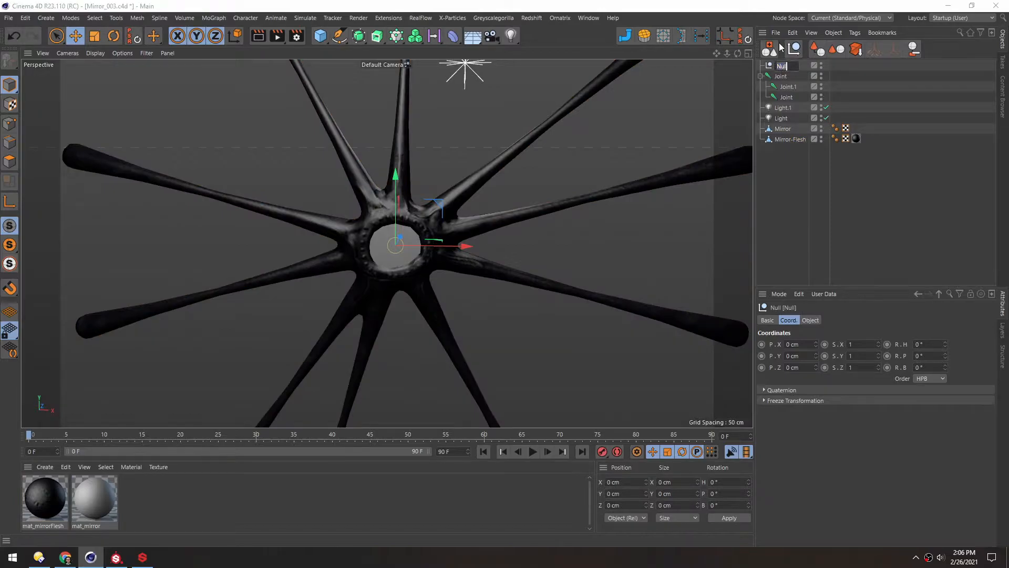
{"action": "type", "text": "Mirror"}
{"action": "key", "text": "Return"}
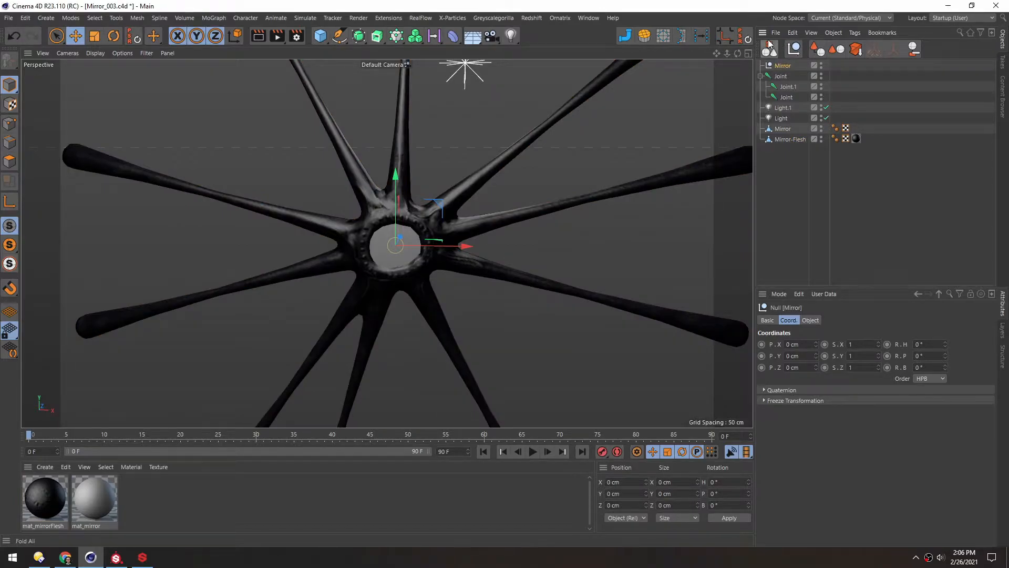
Step: Nest the joint hierarchy and both meshes under the Mirror null, and order the objects with the lights first and Mirror-Flesh above Mirror
{"action": "left_click", "coordinate": [761, 76]}
{"action": "left_click", "coordinate": [768, 77]}
{"action": "left_click", "coordinate": [769, 108], "text": "ctrl"}
{"action": "left_click", "coordinate": [769, 119], "text": "ctrl"}
{"action": "left_click_drag", "start_coordinate": [768, 78], "coordinate": [782, 67]}
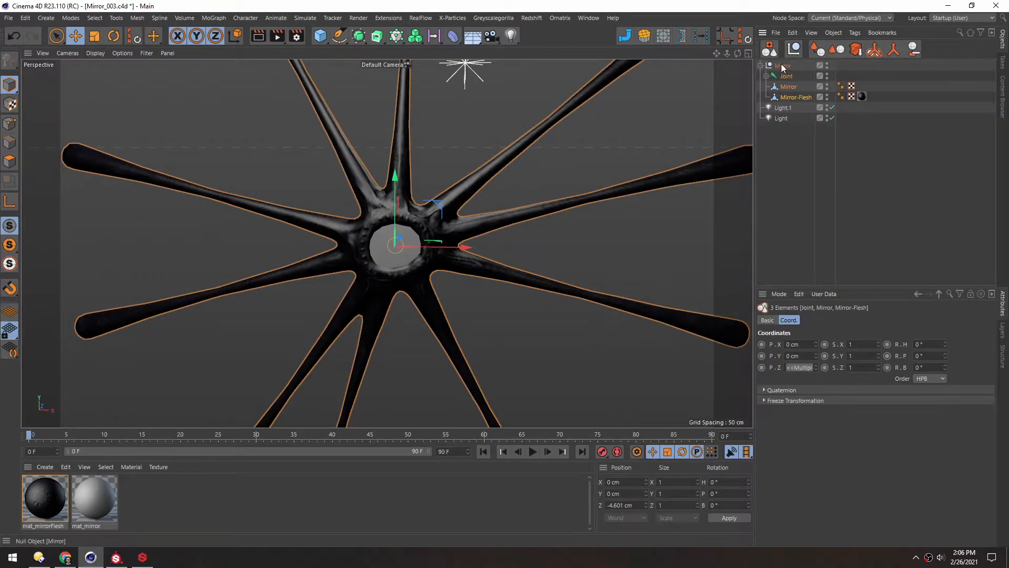
{"action": "left_click_drag", "start_coordinate": [784, 118], "coordinate": [784, 124]}
{"action": "left_click", "coordinate": [786, 138]}
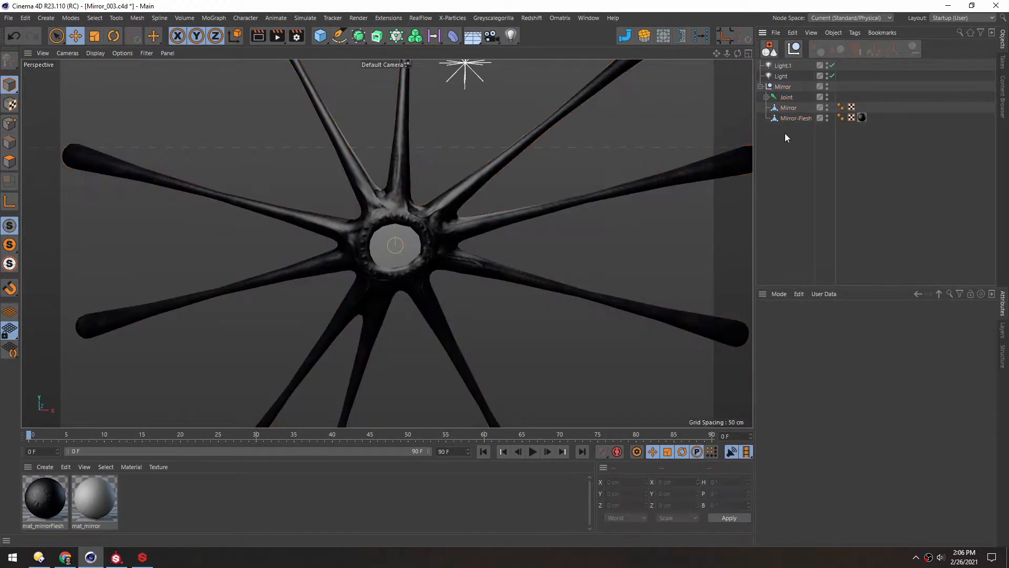
{"action": "left_click_drag", "start_coordinate": [394, 244], "coordinate": [404, 242], "text": "alt"}
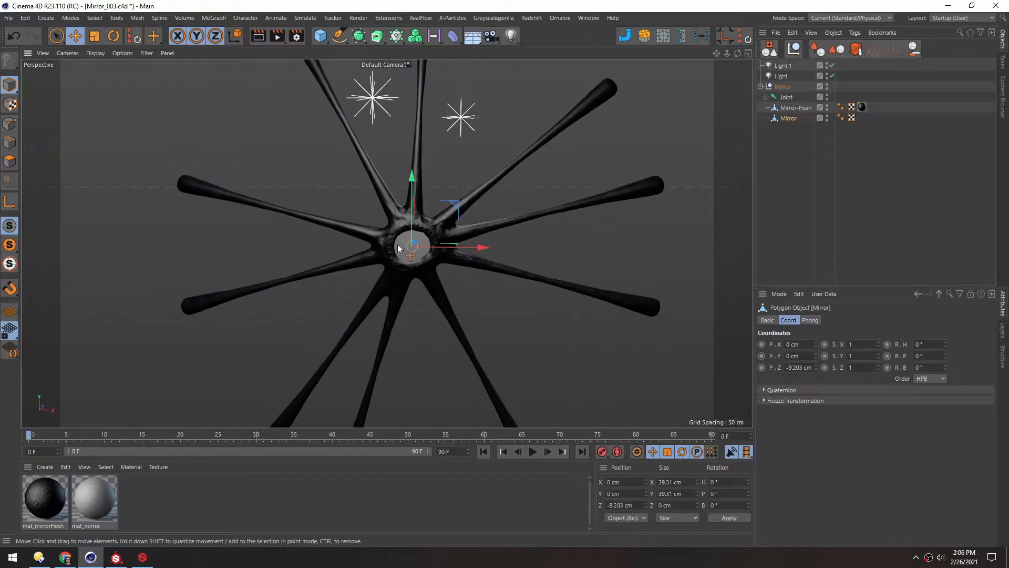
Step: Select the parent joint, both child joints and the Mirror-Flesh mesh, and bind the joints to the mesh
{"action": "left_click", "coordinate": [766, 97]}
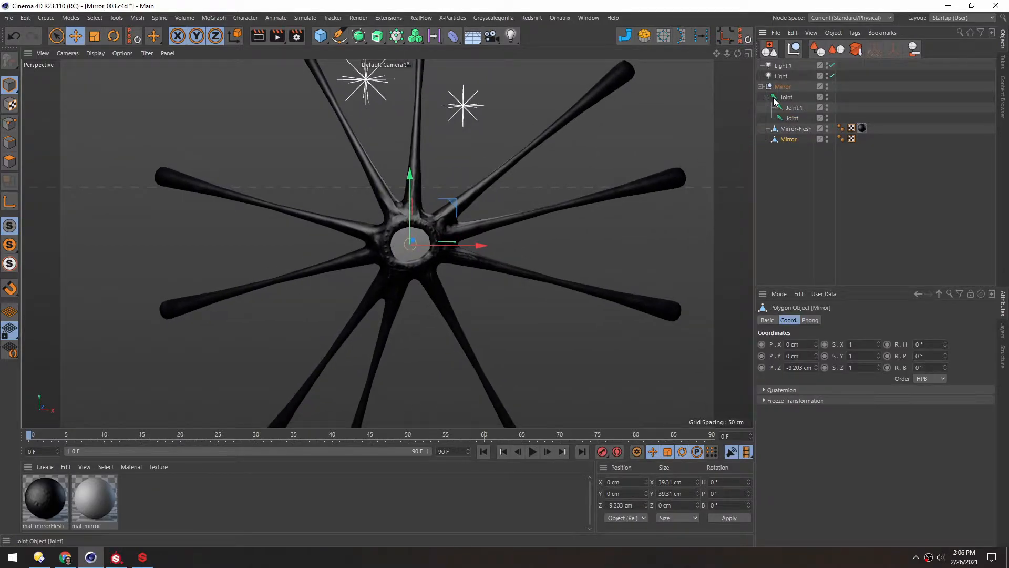
{"action": "middle_click", "coordinate": [774, 97]}
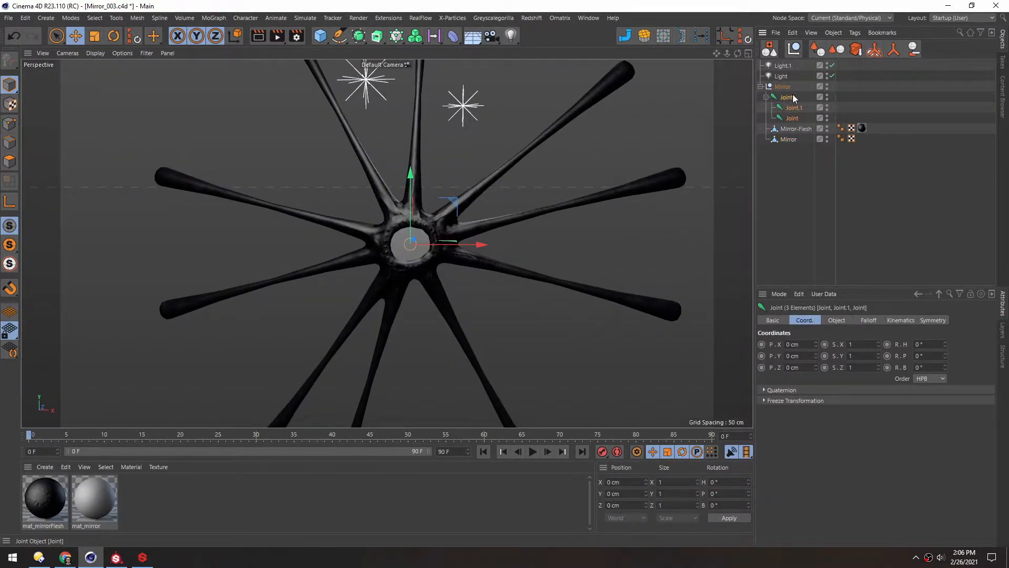
{"action": "left_click", "coordinate": [775, 130], "text": "ctrl"}
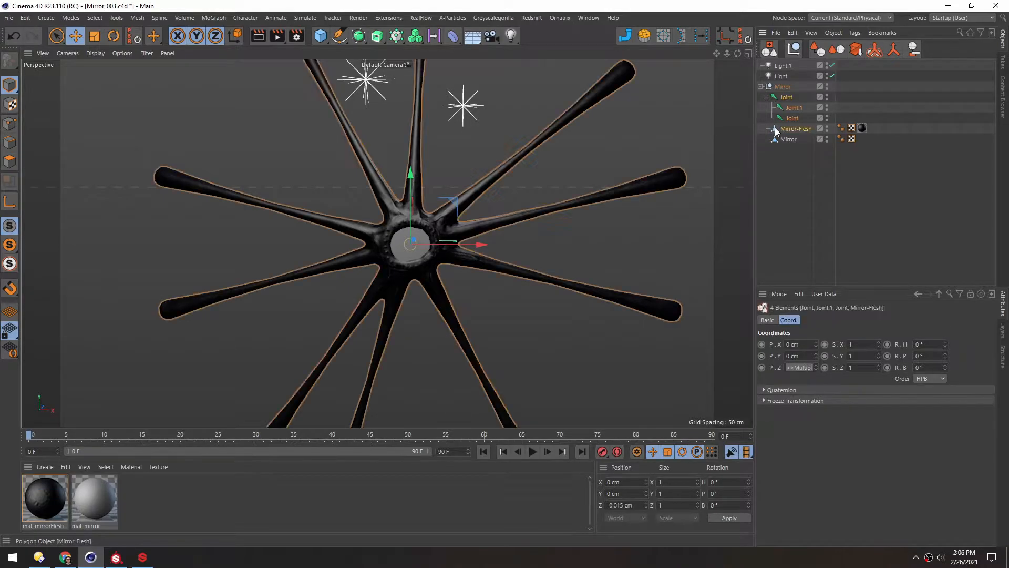
{"action": "left_click", "coordinate": [783, 88]}
{"action": "left_click", "coordinate": [785, 97]}
{"action": "left_click", "coordinate": [793, 129], "text": "shift"}
{"action": "middle_click_drag", "start_coordinate": [404, 246], "coordinate": [392, 242], "text": "alt"}
{"action": "left_click", "coordinate": [236, 17]}
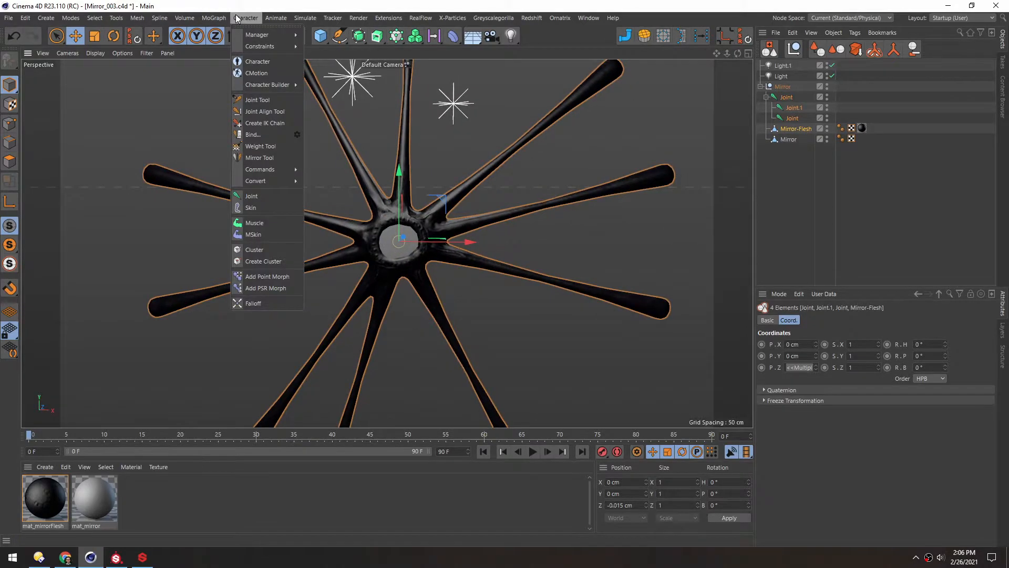
{"action": "left_click", "coordinate": [253, 134]}
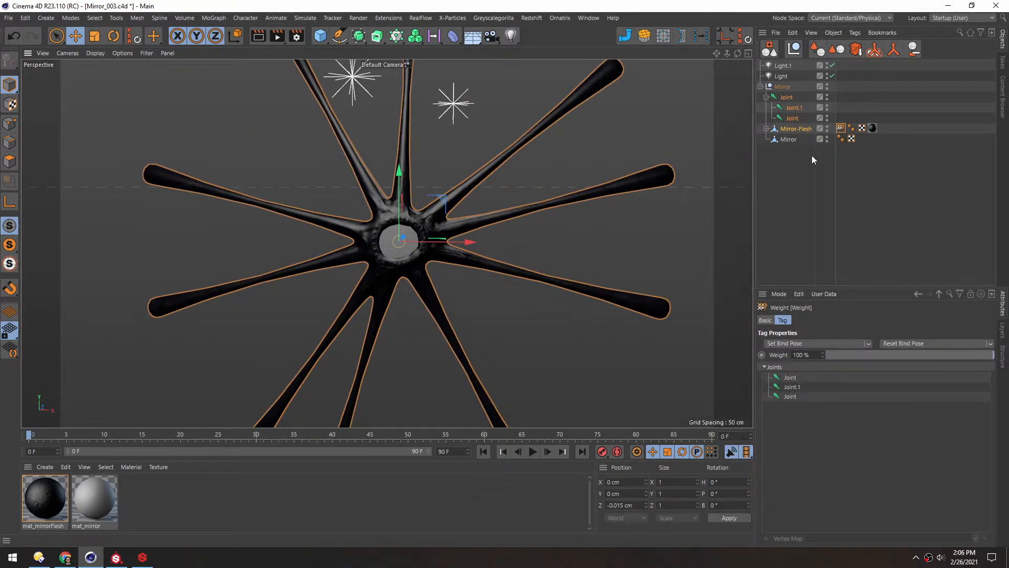
Step: Open the Weight Manager for the Mirror-Flesh weight tag and show its list of joints
{"action": "double_click", "coordinate": [841, 129]}
{"action": "middle_click_drag", "start_coordinate": [397, 249], "coordinate": [394, 238], "text": "alt"}
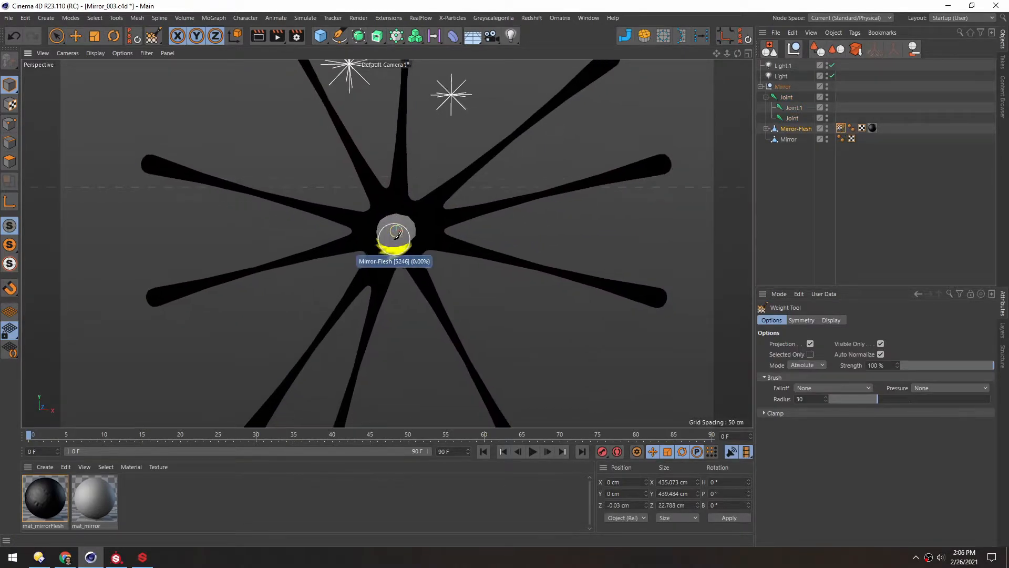
{"action": "double_click", "coordinate": [840, 130]}
{"action": "left_click_drag", "start_coordinate": [807, 124], "coordinate": [660, 197]}
{"action": "left_click", "coordinate": [621, 217]}
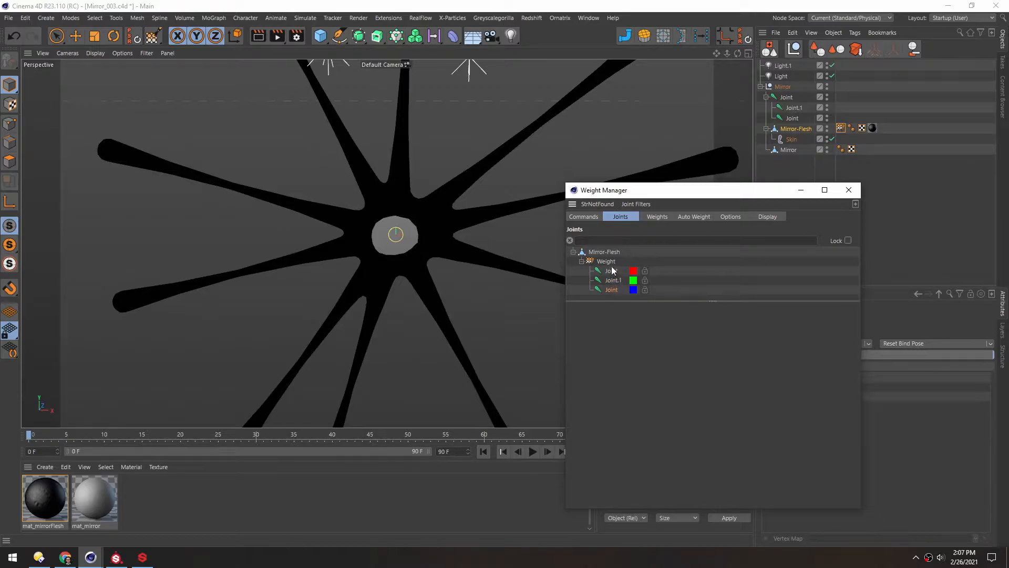
{"action": "scroll", "coordinate": [347, 233], "scroll_direction": "down", "scroll_amount": 2}
{"action": "mouse_move", "coordinate": [375, 219]}
{"action": "left_mouse_down", "text": "alt"}
{"action": "mouse_move", "coordinate": [284, 216]}
{"action": "mouse_move", "coordinate": [401, 182]}
{"action": "mouse_move", "coordinate": [386, 209]}
{"action": "left_mouse_up", "text": "alt"}
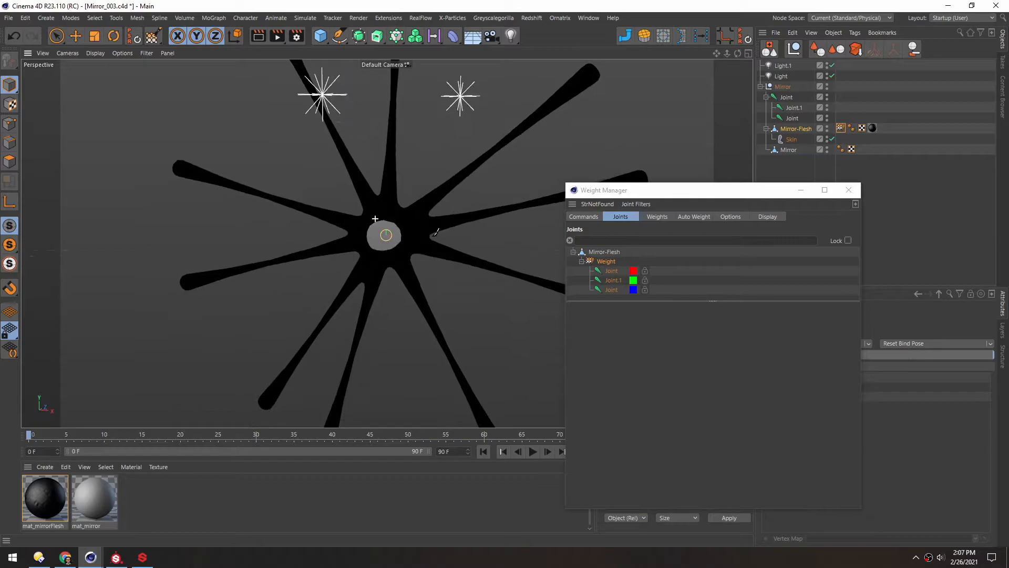
{"action": "scroll", "coordinate": [384, 223], "scroll_direction": "up", "scroll_amount": 3}
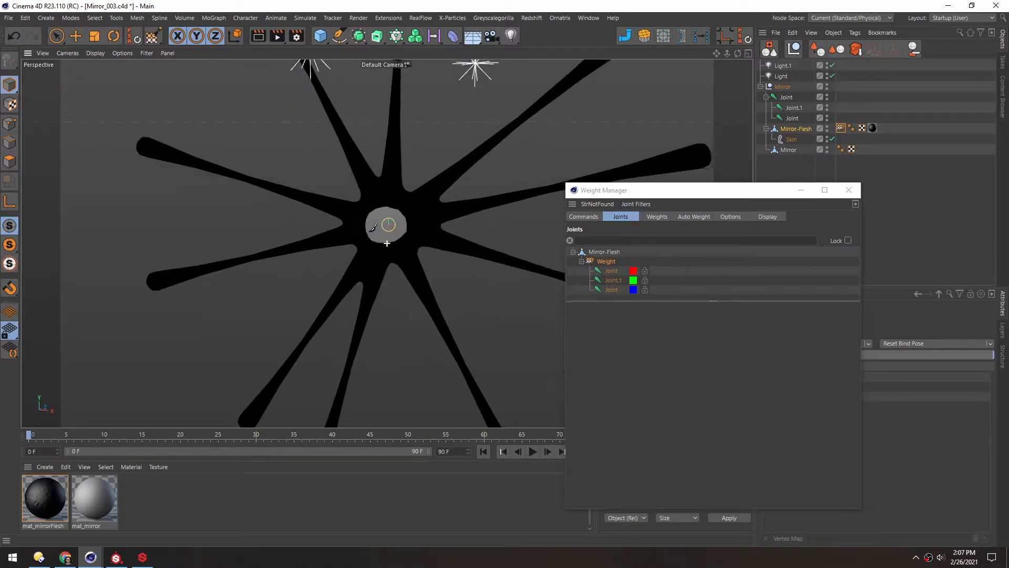
{"action": "left_click", "coordinate": [377, 219]}
{"action": "key", "text": "ctrl+z"}
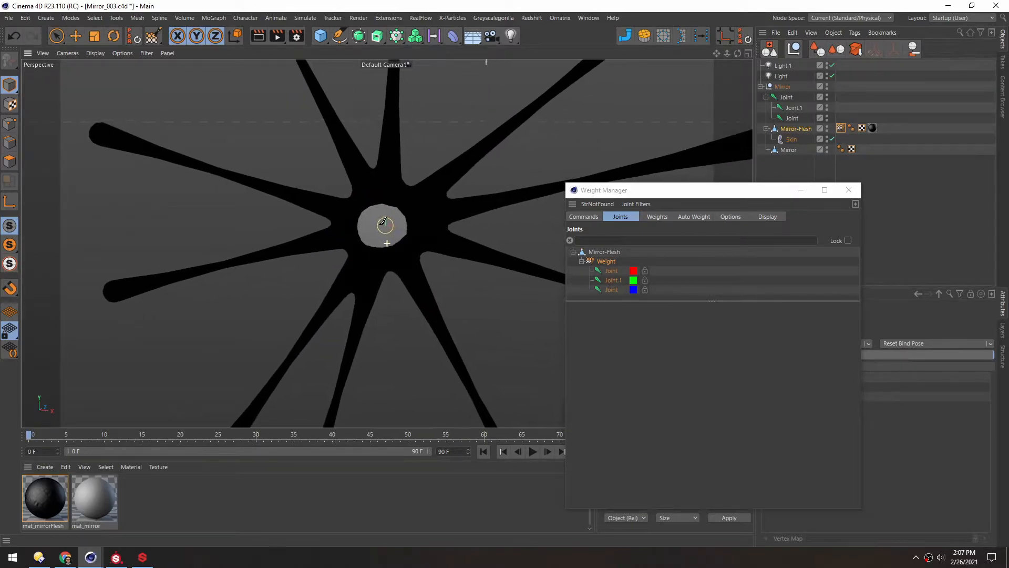
Step: Rename the two child joints as Joint-Middle and Joint-Tendrils
{"action": "left_click", "coordinate": [791, 108]}
{"action": "left_click_drag", "start_coordinate": [735, 191], "coordinate": [575, 198]}
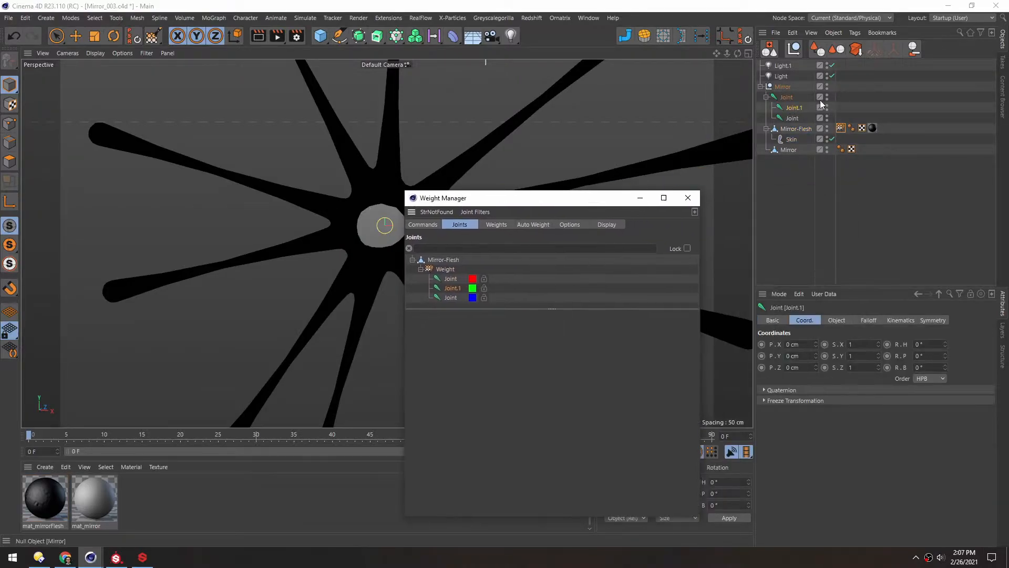
{"action": "double_click", "coordinate": [794, 108]}
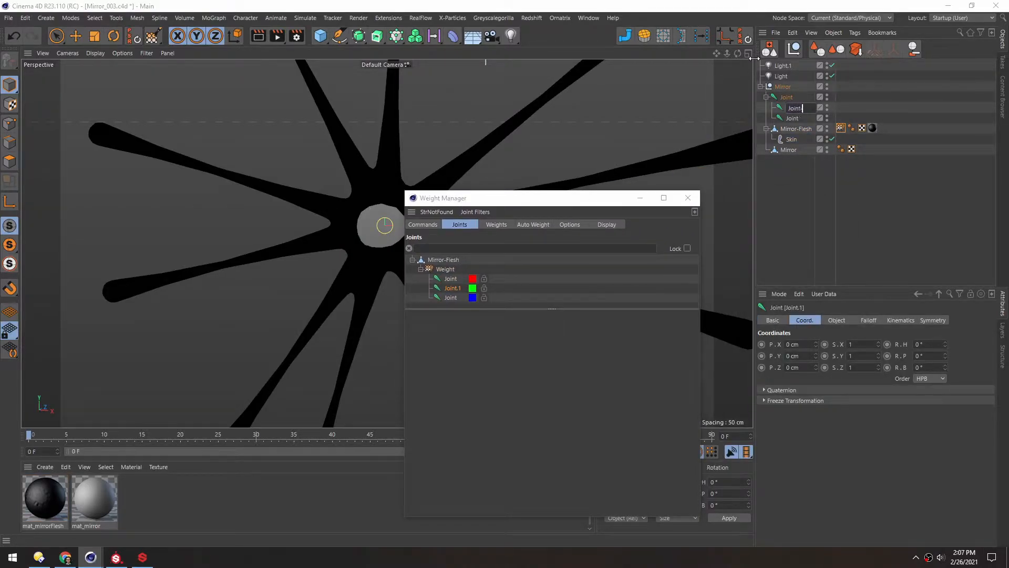
{"action": "type", "text": "Joint-Middle"}
{"action": "key", "text": "Tab"}
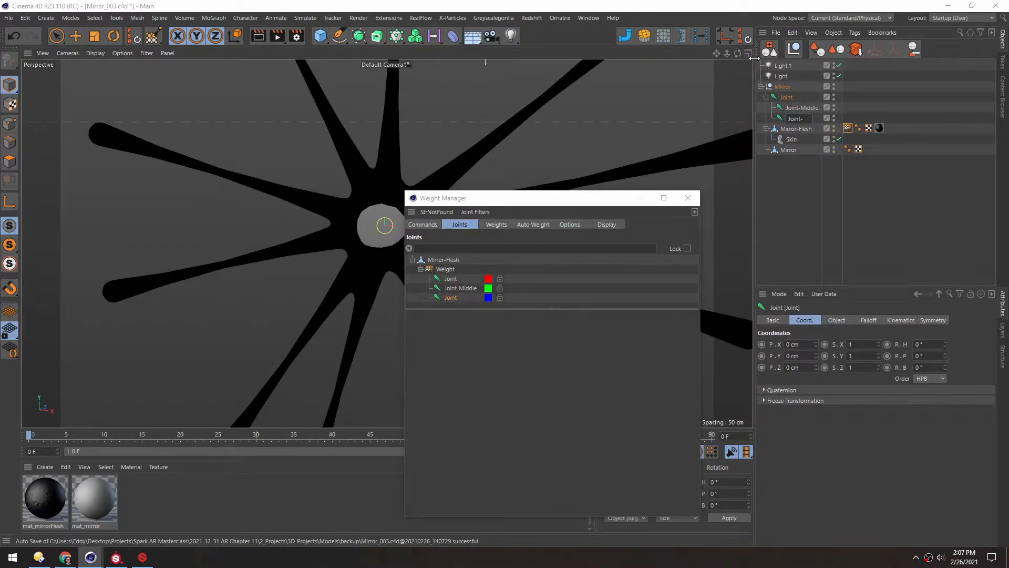
{"action": "type", "text": "Joint-Tendrils"}
{"action": "key", "text": "Return"}
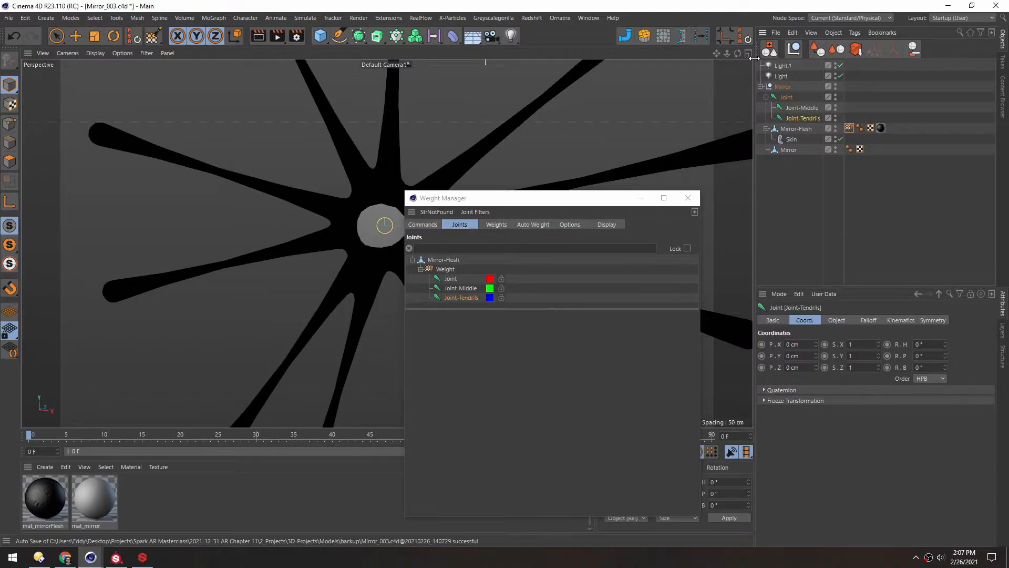
Step: Apply 100% weight in Absolute mode for Joint-Middle to the whole Mirror-Flesh mesh, and return to the joint list
{"action": "left_click_drag", "start_coordinate": [499, 199], "coordinate": [738, 147]}
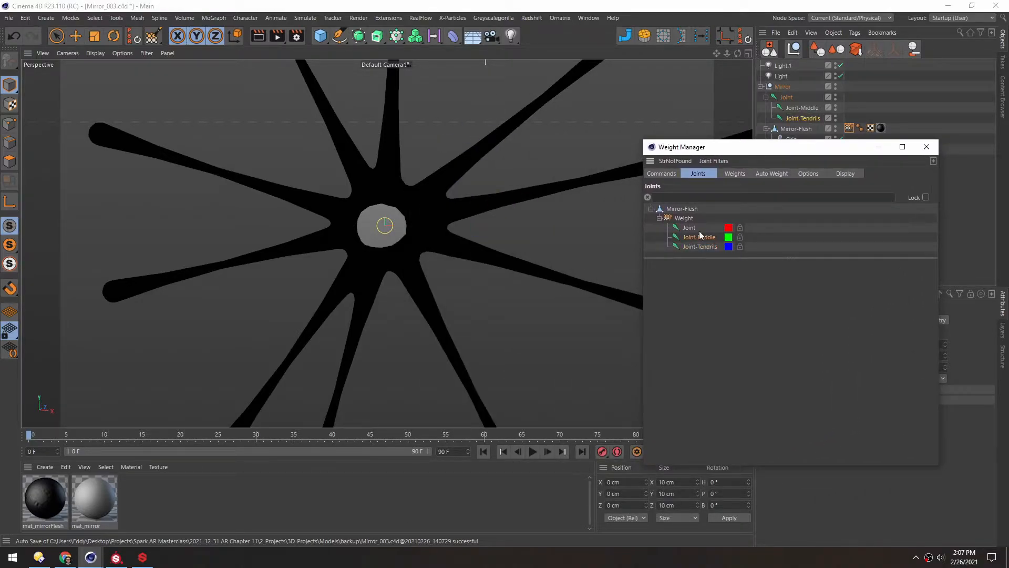
{"action": "left_click", "coordinate": [660, 174]}
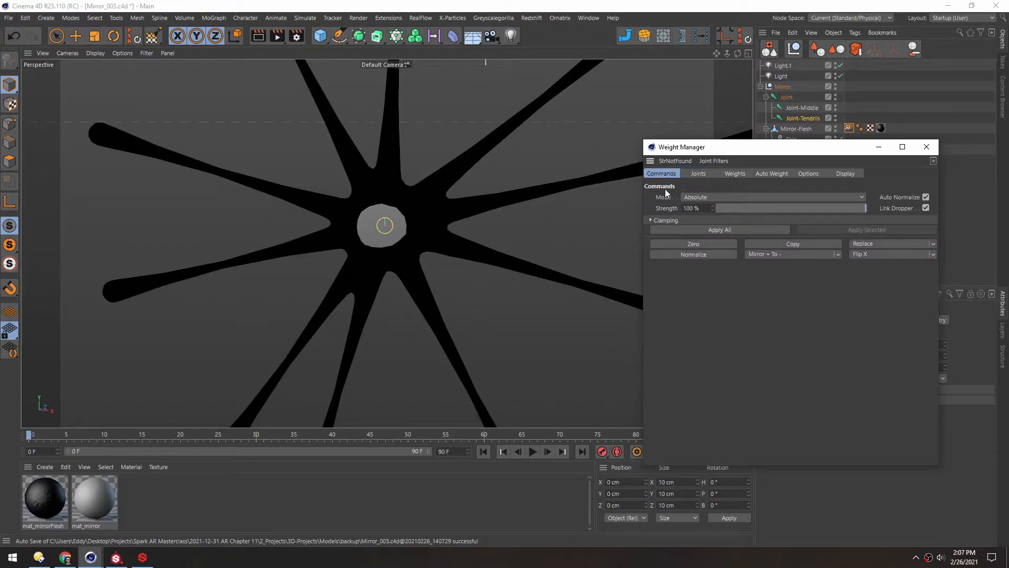
{"action": "left_click", "coordinate": [714, 230]}
{"action": "scroll", "coordinate": [392, 225], "scroll_direction": "down", "scroll_amount": 2}
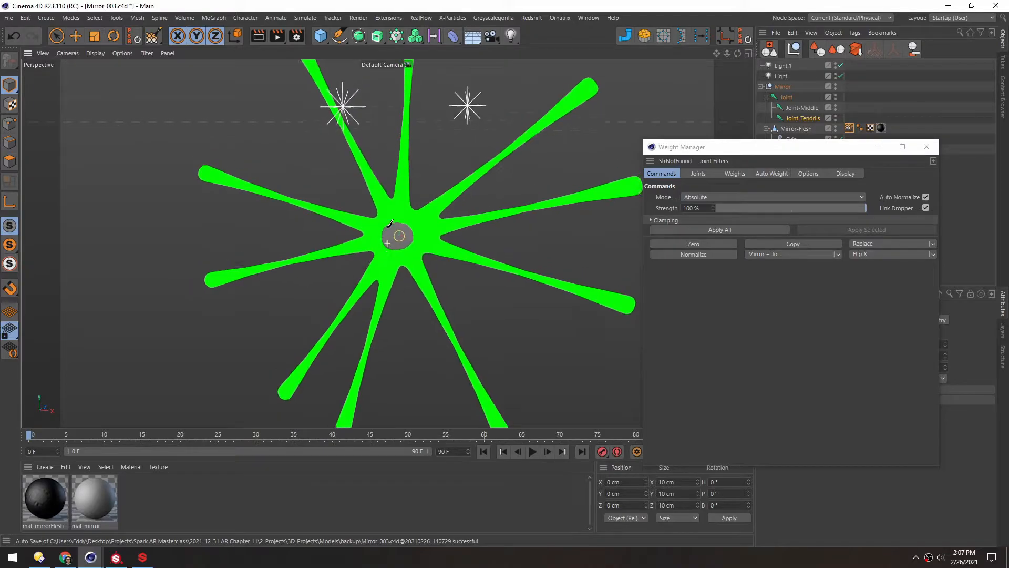
{"action": "left_click", "coordinate": [698, 174]}
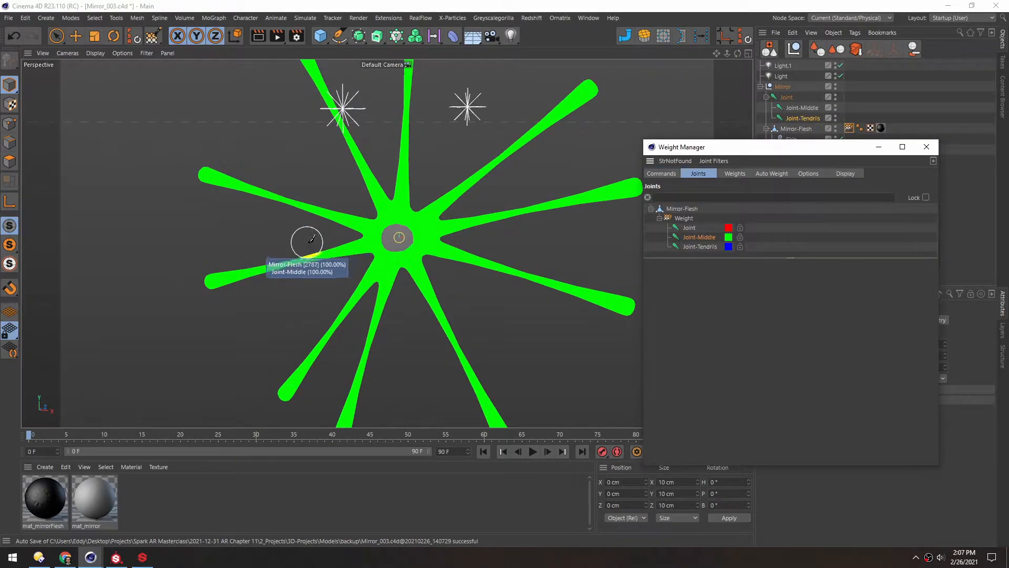
Step: Test-move Joint-Middle to check how the tendril mesh follows it, and undo the move
{"action": "left_click_drag", "start_coordinate": [342, 189], "coordinate": [374, 188], "text": "alt"}
{"action": "left_click", "coordinate": [786, 106]}
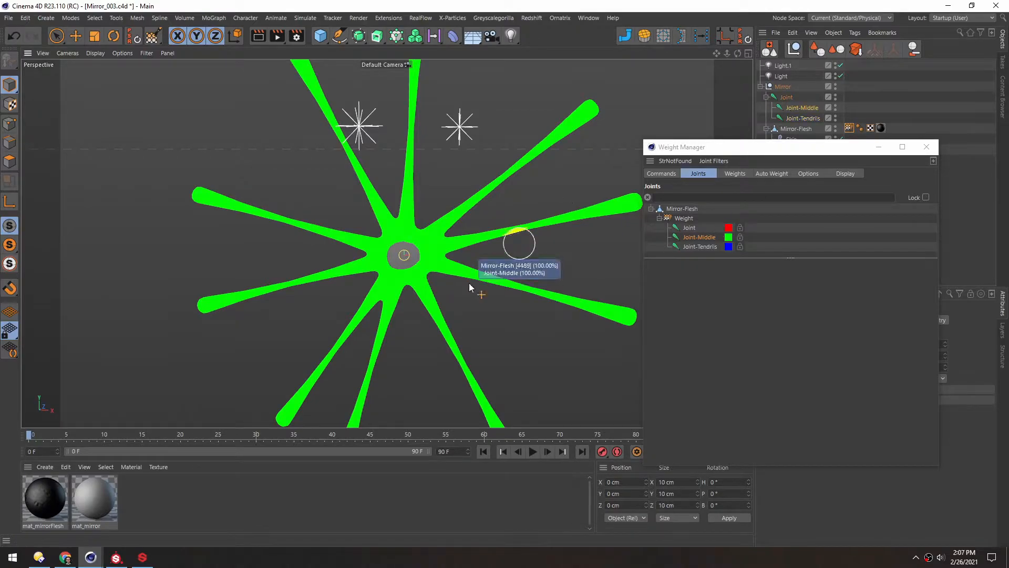
{"action": "key", "text": "e"}
{"action": "mouse_move", "coordinate": [443, 299]}
{"action": "left_mouse_down"}
{"action": "mouse_move", "coordinate": [447, 251]}
{"action": "mouse_move", "coordinate": [422, 298]}
{"action": "mouse_move", "coordinate": [476, 275]}
{"action": "mouse_move", "coordinate": [293, 253]}
{"action": "mouse_move", "coordinate": [298, 352]}
{"action": "mouse_move", "coordinate": [326, 364]}
{"action": "mouse_move", "coordinate": [362, 316]}
{"action": "left_mouse_up"}
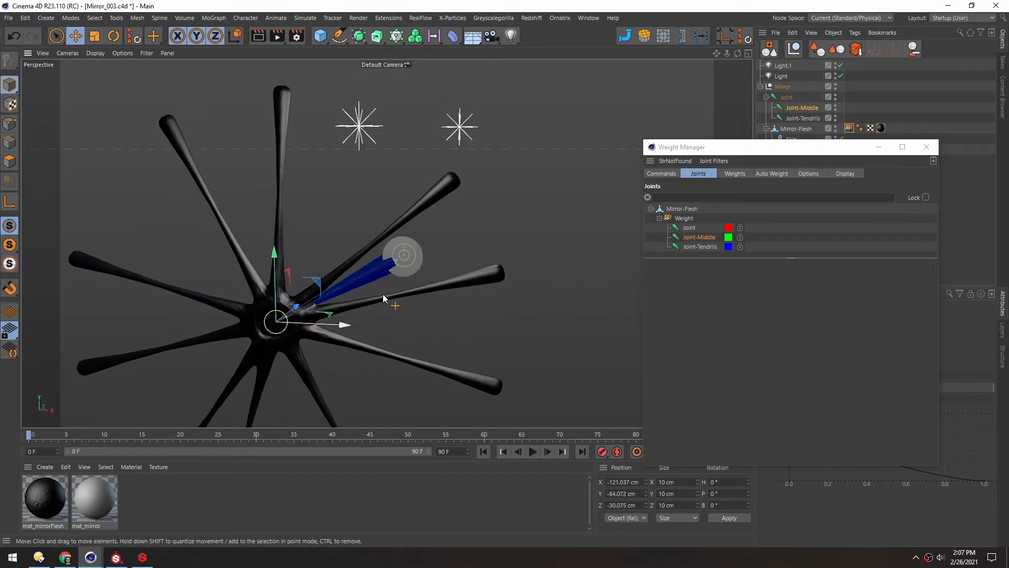
{"action": "key", "text": "ctrl+z"}
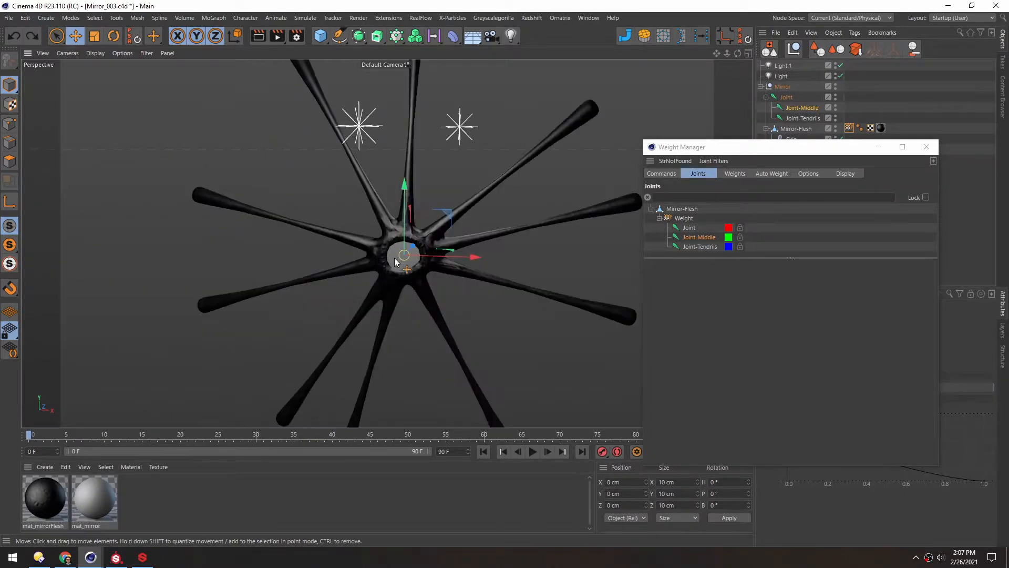
Step: Move the Weight Manager window clear of the object list and make the Mirror object a child of Joint-Middle
{"action": "middle_click_drag", "start_coordinate": [395, 258], "coordinate": [393, 248], "text": "alt"}
{"action": "left_click_drag", "start_coordinate": [800, 152], "coordinate": [794, 198]}
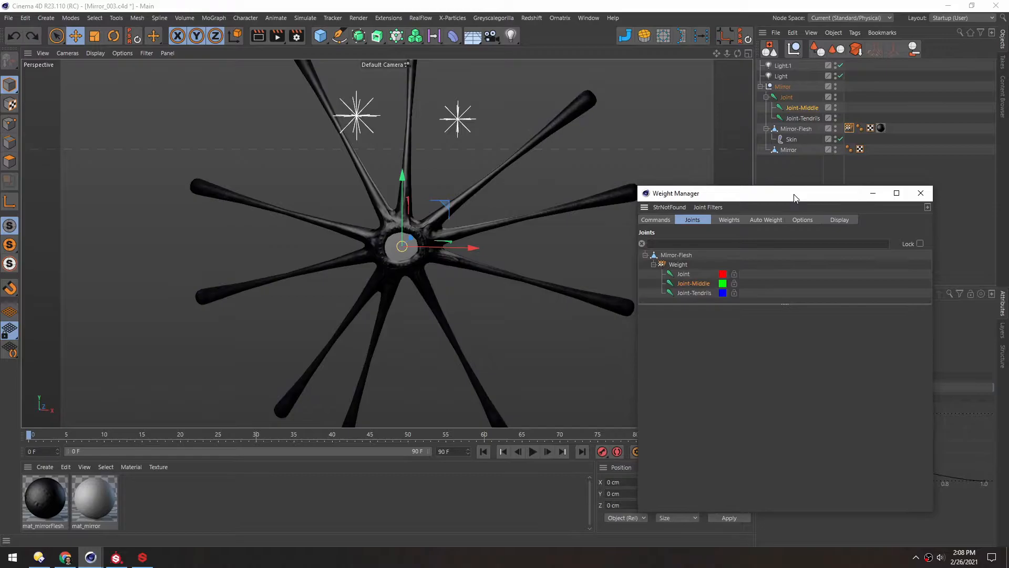
{"action": "left_click", "coordinate": [774, 150]}
{"action": "left_click_drag", "start_coordinate": [771, 150], "coordinate": [799, 109]}
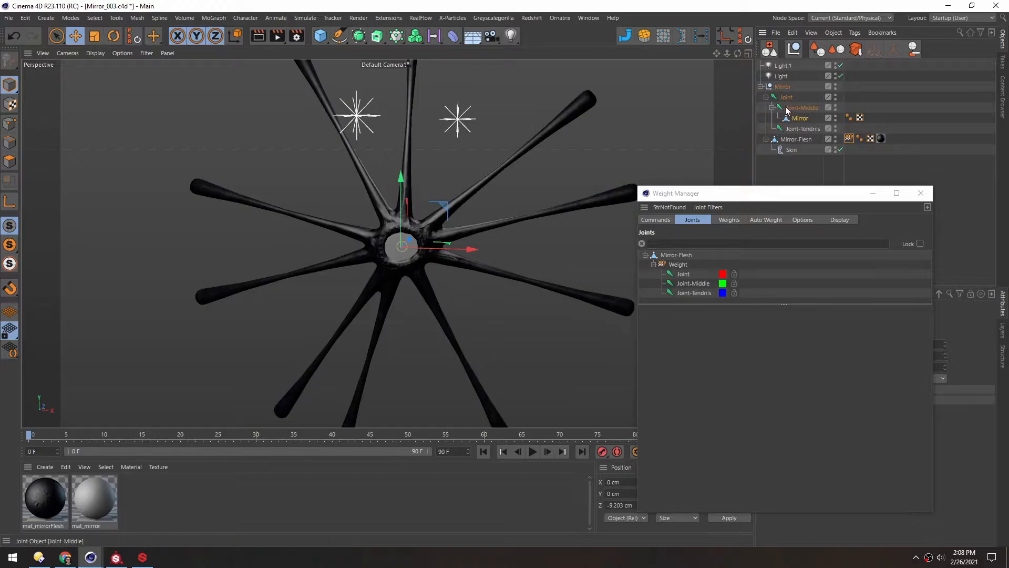
Step: Activate the Mirror-Flesh weight tag for painting with Joint-Tendrils as the active joint
{"action": "left_click", "coordinate": [689, 294]}
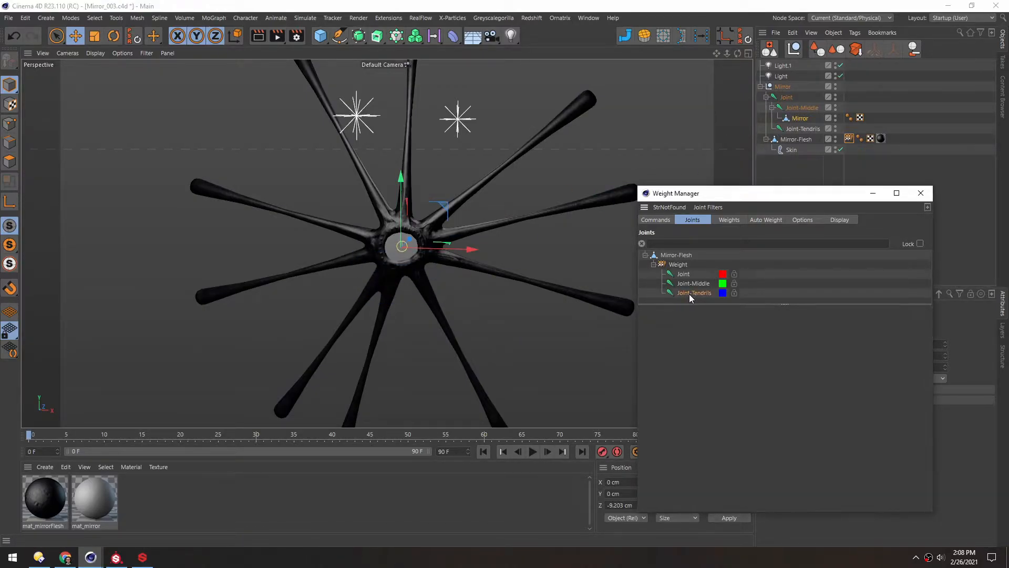
{"action": "double_click", "coordinate": [850, 138]}
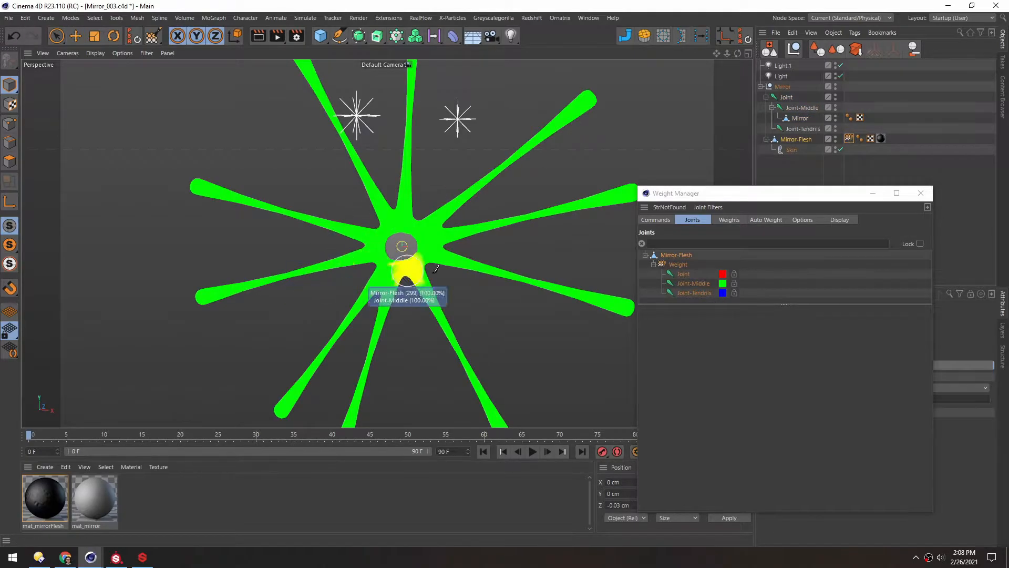
{"action": "left_click", "coordinate": [669, 292]}
Step: Try painting Joint-Tendrils weight along the vertical upper tendril and display the weights of all joints
{"action": "left_click_drag", "start_coordinate": [407, 184], "coordinate": [412, 74]}
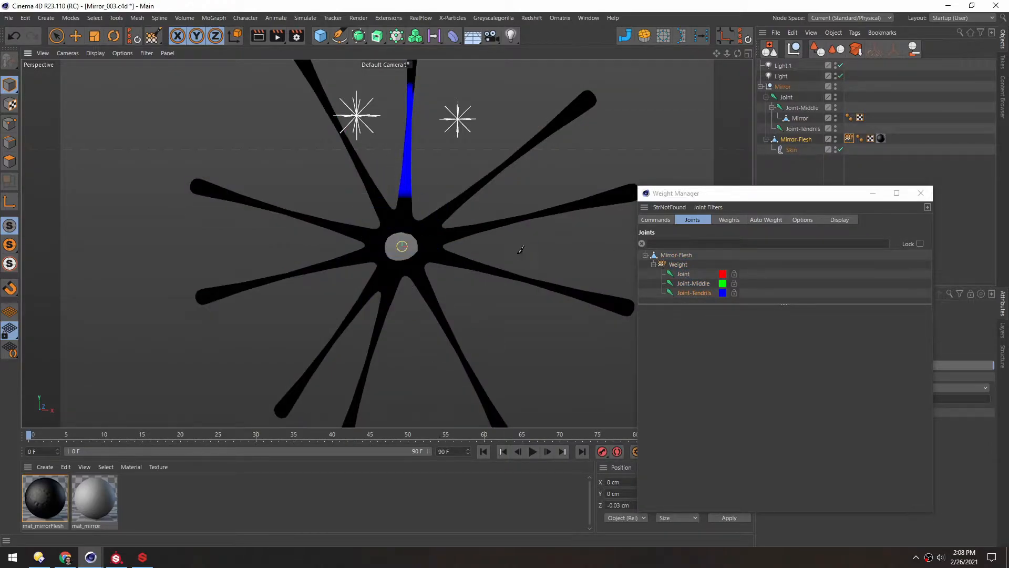
{"action": "left_click", "coordinate": [676, 265]}
Step: Paint Joint-Tendrils weight at full strength onto the tips of all ten tendrils
{"action": "scroll", "coordinate": [391, 252], "scroll_direction": "down", "scroll_amount": 2}
{"action": "middle_click_drag", "start_coordinate": [391, 204], "coordinate": [387, 258], "text": "alt"}
{"action": "mouse_move", "coordinate": [388, 264]}
{"action": "left_mouse_down", "text": "alt"}
{"action": "mouse_move", "coordinate": [275, 255]}
{"action": "mouse_move", "coordinate": [372, 259]}
{"action": "left_mouse_up", "text": "alt"}
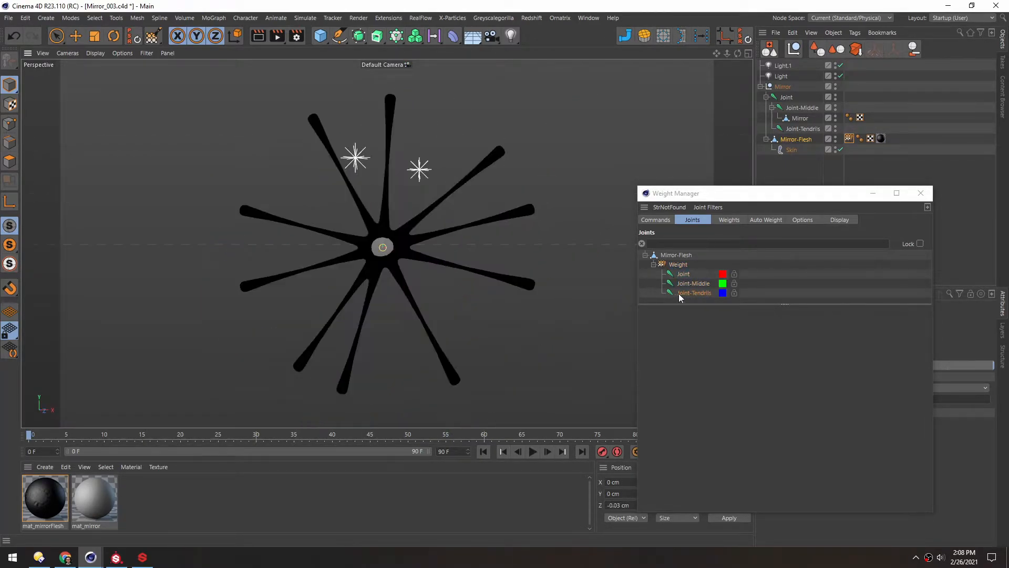
{"action": "left_click", "coordinate": [693, 291]}
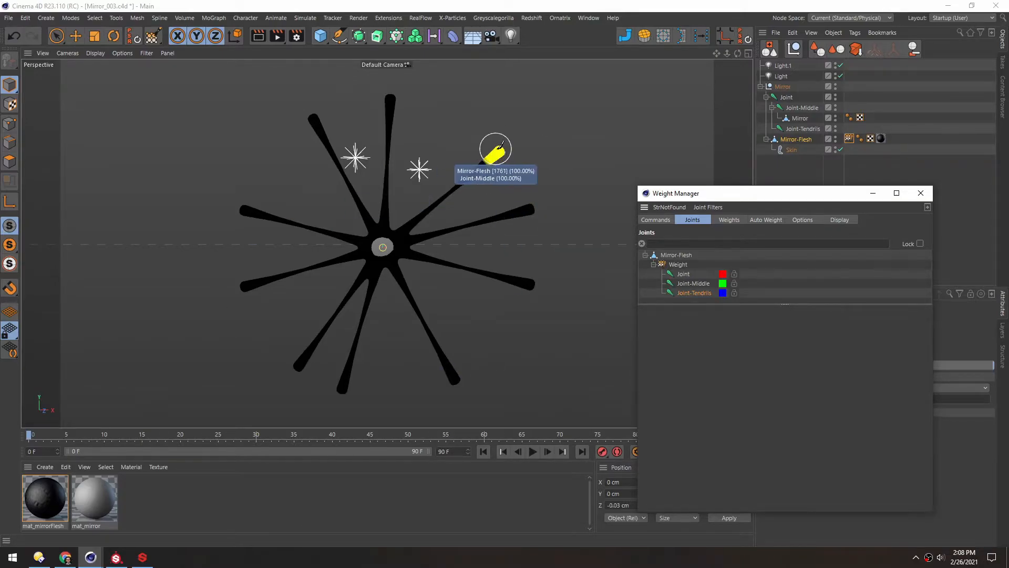
{"action": "left_click_drag", "start_coordinate": [771, 192], "coordinate": [558, 187]}
{"action": "left_click", "coordinate": [880, 344]}
{"action": "left_click_drag", "start_coordinate": [520, 197], "coordinate": [745, 204]}
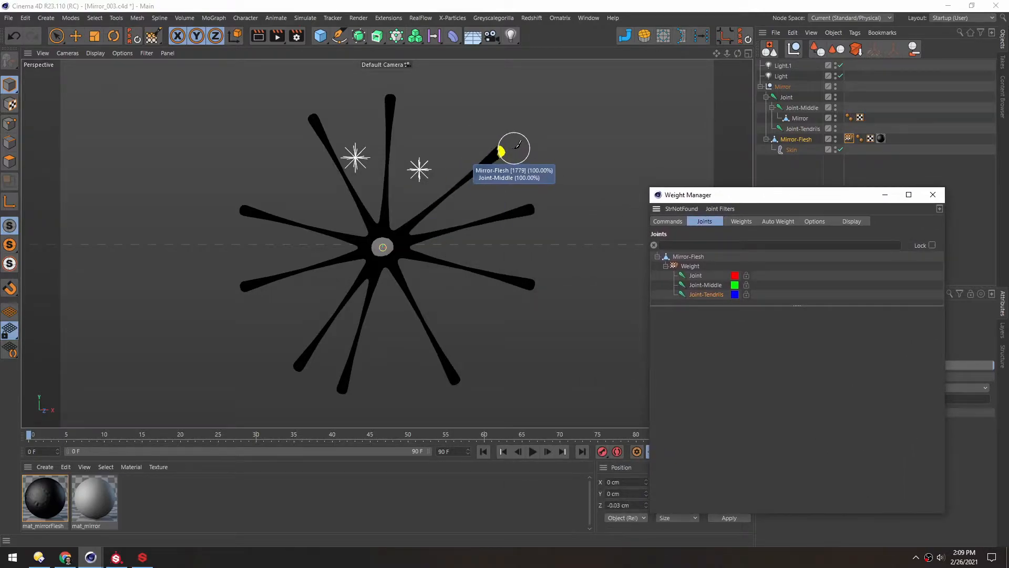
{"action": "left_click", "coordinate": [499, 149]}
{"action": "left_click", "coordinate": [529, 209]}
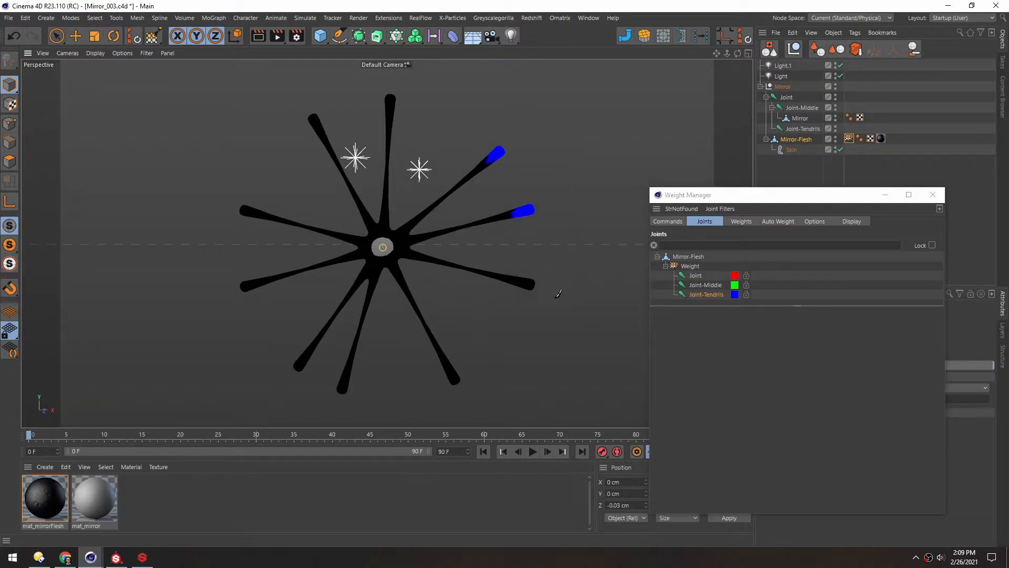
{"action": "left_click", "coordinate": [529, 285]}
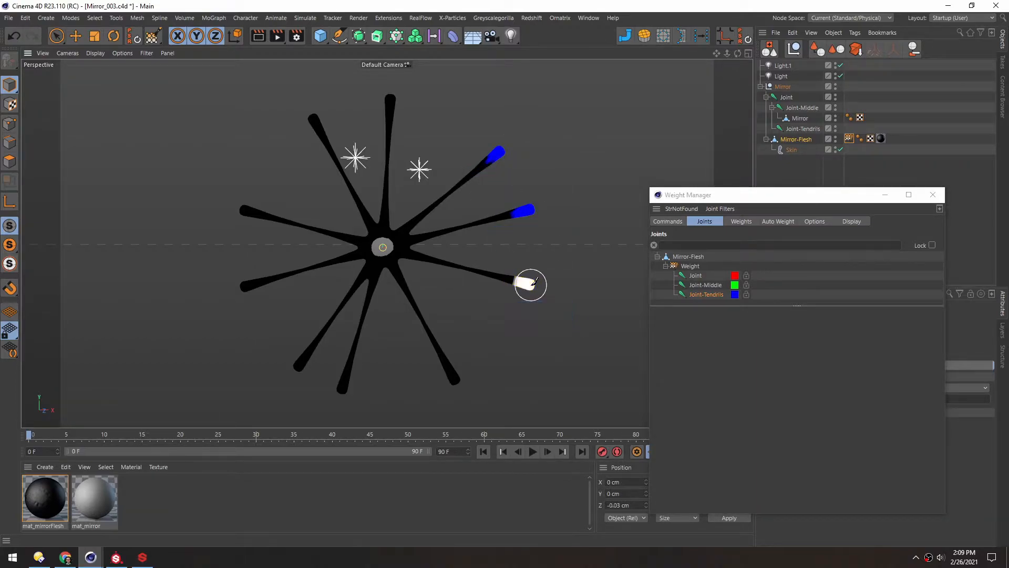
{"action": "left_click", "coordinate": [453, 375]}
{"action": "left_click", "coordinate": [343, 386]}
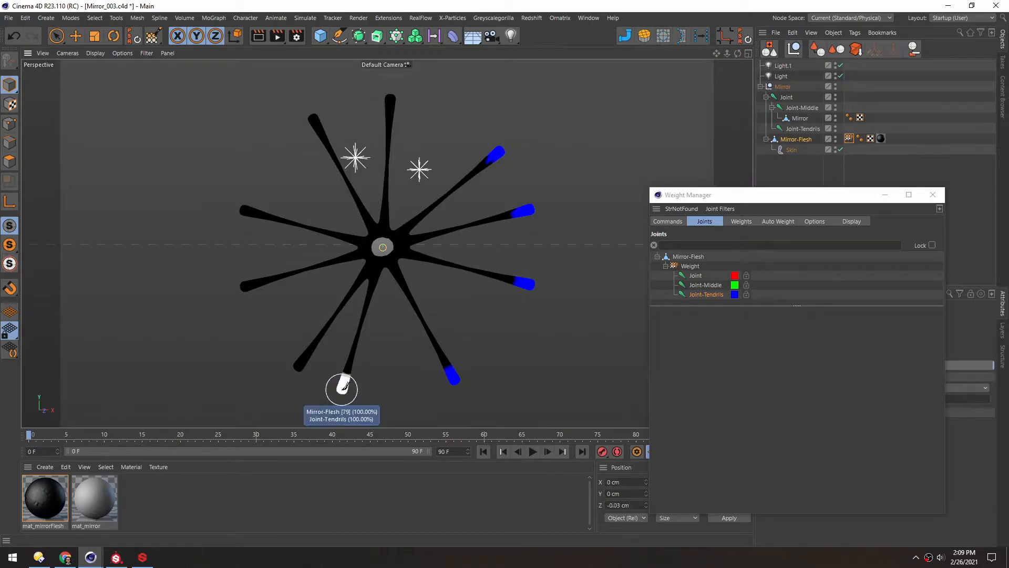
{"action": "left_click", "coordinate": [296, 364]}
{"action": "left_click", "coordinate": [243, 284]}
{"action": "left_click", "coordinate": [242, 211]}
{"action": "left_click", "coordinate": [310, 115]}
{"action": "left_click", "coordinate": [390, 100]}
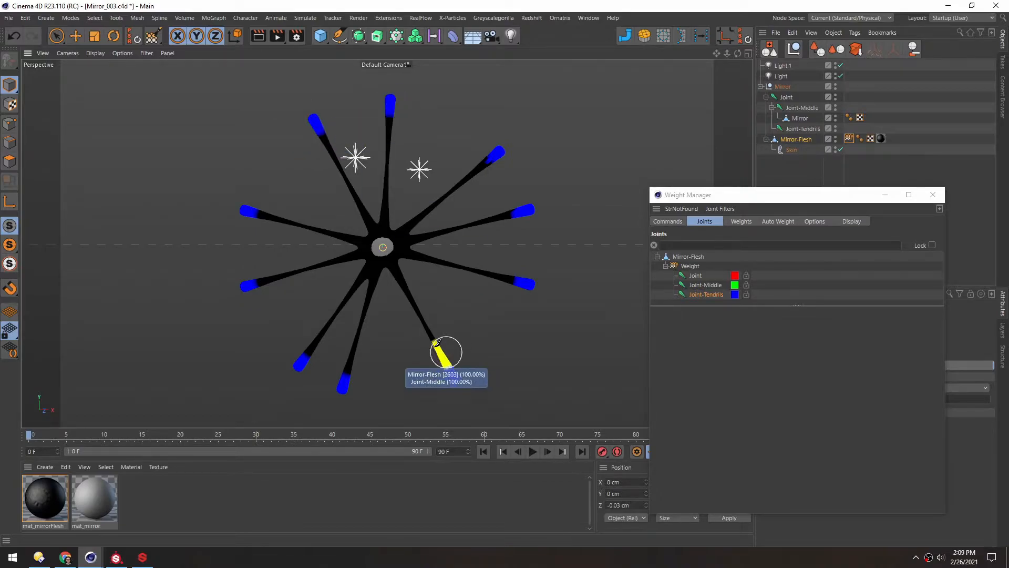
{"action": "left_click", "coordinate": [454, 351]}
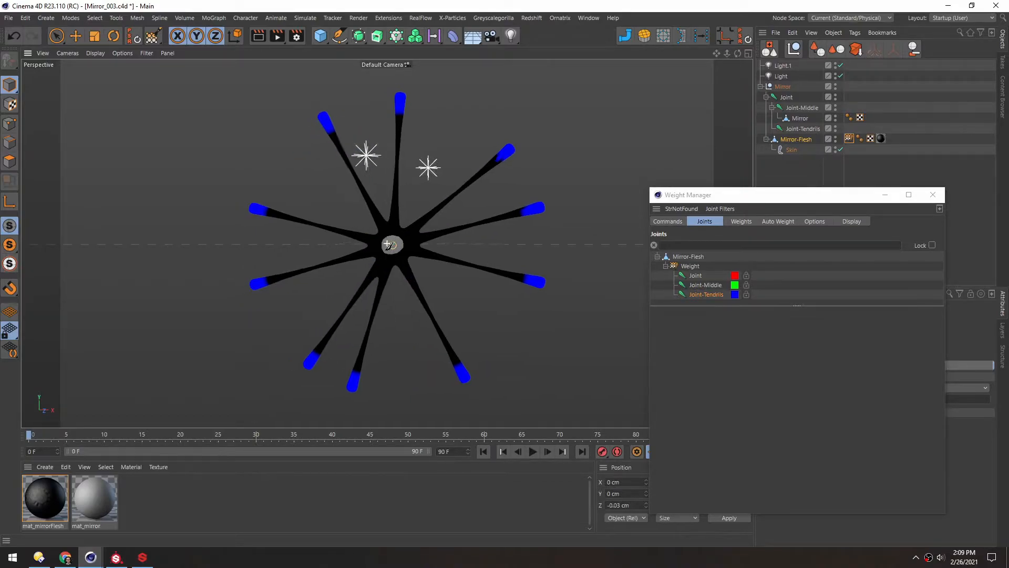
Step: Select all joints of the weight tag and smooth the whole mesh's weights in Smooth mode at 100% strength, applying it eight times
{"action": "left_click", "coordinate": [690, 267]}
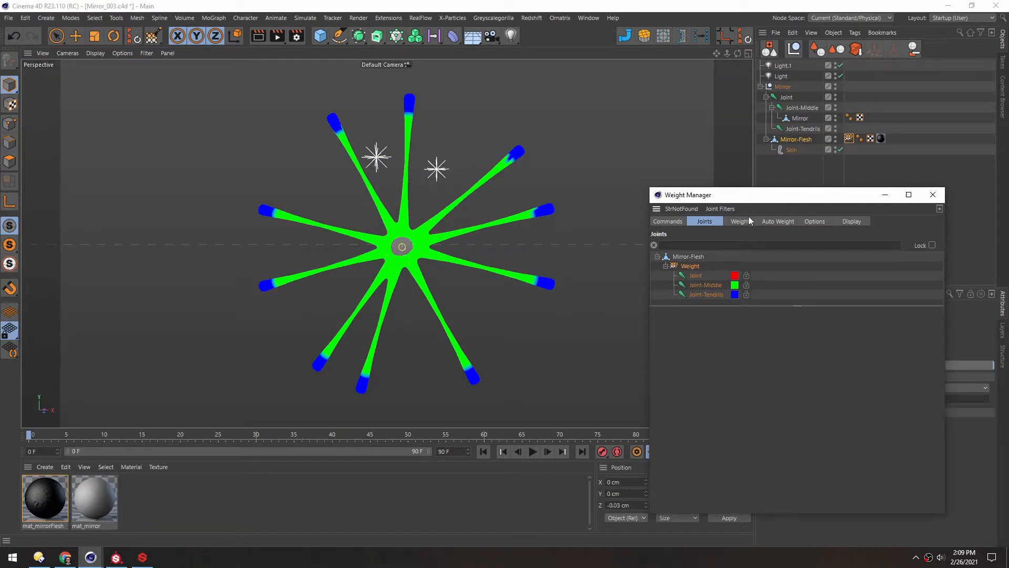
{"action": "left_click", "coordinate": [663, 222]}
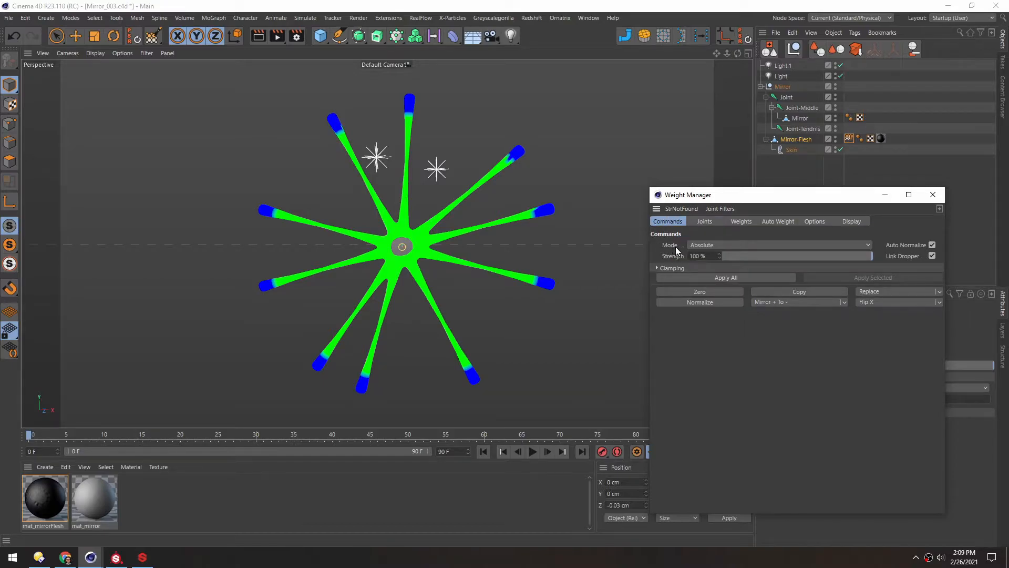
{"action": "left_click", "coordinate": [699, 245]}
{"action": "left_click", "coordinate": [711, 292]}
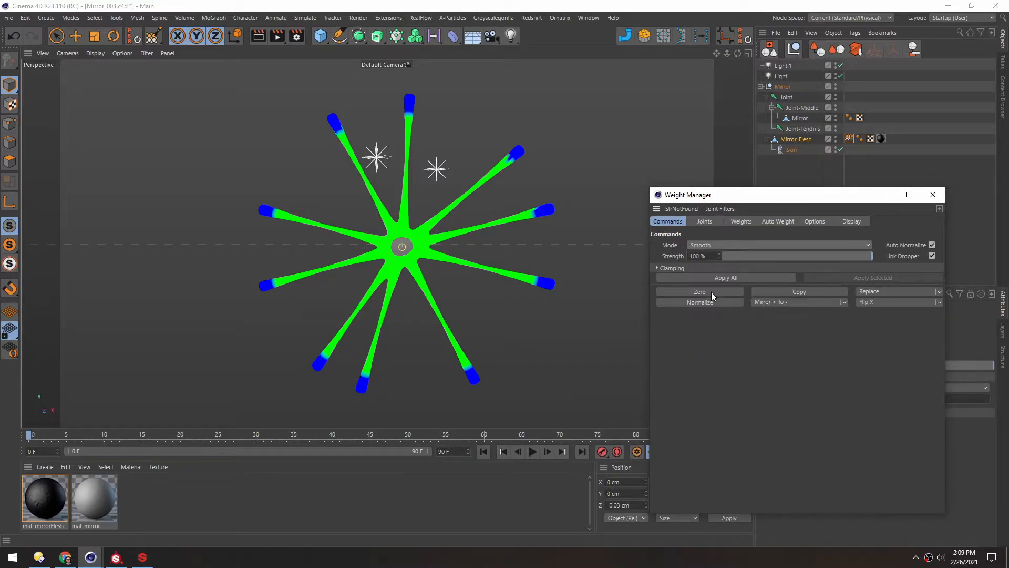
{"action": "left_click", "coordinate": [721, 277]}
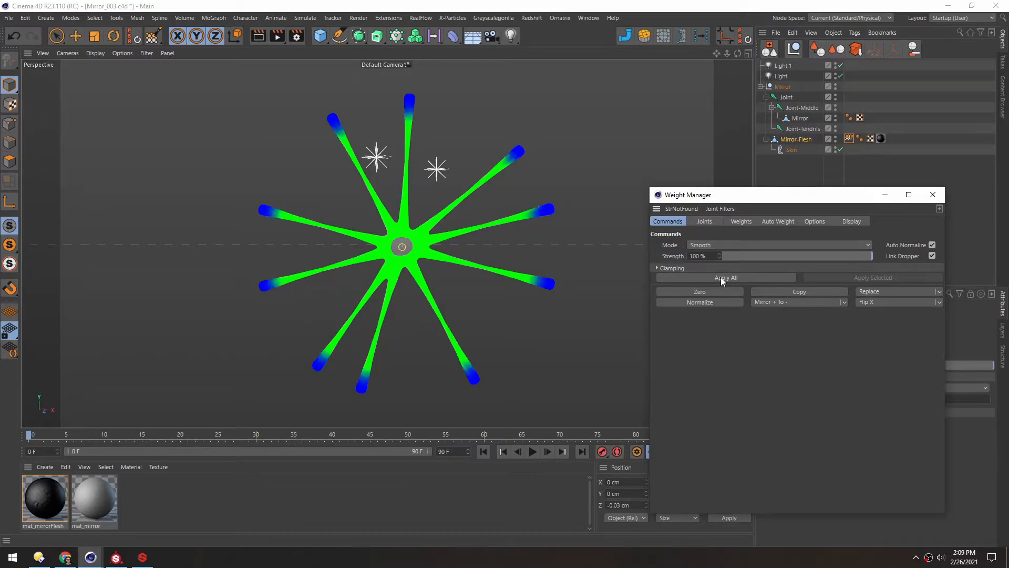
{"action": "left_click", "coordinate": [715, 276]}
{"action": "left_click", "coordinate": [717, 278]}
{"action": "left_click", "coordinate": [717, 278]}
{"action": "left_click", "coordinate": [716, 279]}
{"action": "left_click", "coordinate": [716, 279]}
{"action": "left_click", "coordinate": [716, 278]}
{"action": "left_click", "coordinate": [716, 279]}
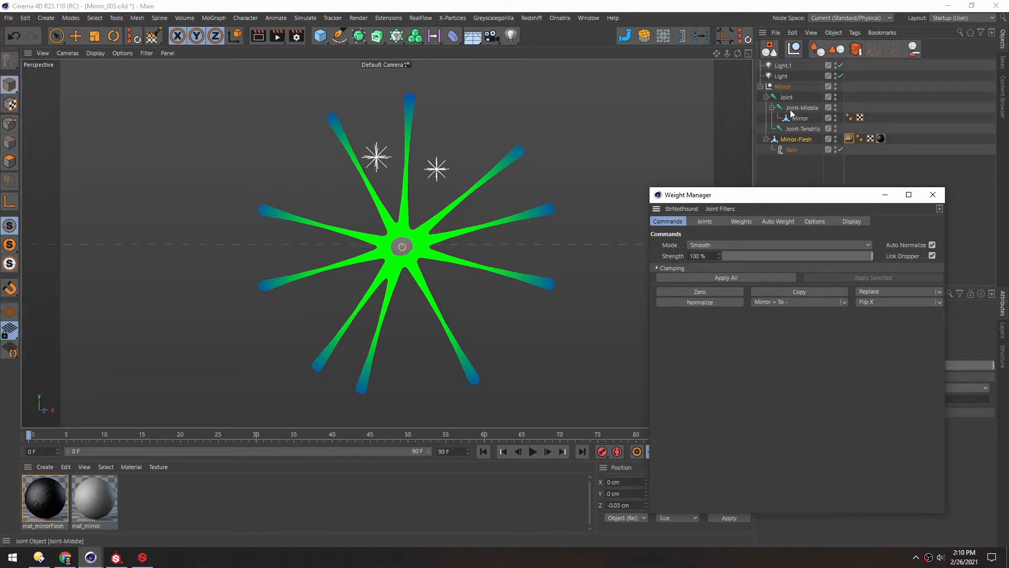
Step: Test the smoothed weights by moving and rotating Joint-Middle, undoing each change
{"action": "key", "text": "e"}
{"action": "mouse_move", "coordinate": [445, 287]}
{"action": "left_mouse_down"}
{"action": "mouse_move", "coordinate": [427, 256]}
{"action": "mouse_move", "coordinate": [368, 231]}
{"action": "mouse_move", "coordinate": [512, 309]}
{"action": "mouse_move", "coordinate": [473, 231]}
{"action": "mouse_move", "coordinate": [412, 278]}
{"action": "mouse_move", "coordinate": [494, 286]}
{"action": "mouse_move", "coordinate": [399, 260]}
{"action": "mouse_move", "coordinate": [432, 315]}
{"action": "mouse_move", "coordinate": [499, 304]}
{"action": "mouse_move", "coordinate": [438, 224]}
{"action": "mouse_move", "coordinate": [391, 273]}
{"action": "mouse_move", "coordinate": [405, 292]}
{"action": "mouse_move", "coordinate": [451, 299]}
{"action": "mouse_move", "coordinate": [500, 266]}
{"action": "mouse_move", "coordinate": [373, 264]}
{"action": "mouse_move", "coordinate": [529, 287]}
{"action": "mouse_move", "coordinate": [418, 287]}
{"action": "mouse_move", "coordinate": [443, 282]}
{"action": "left_mouse_up"}
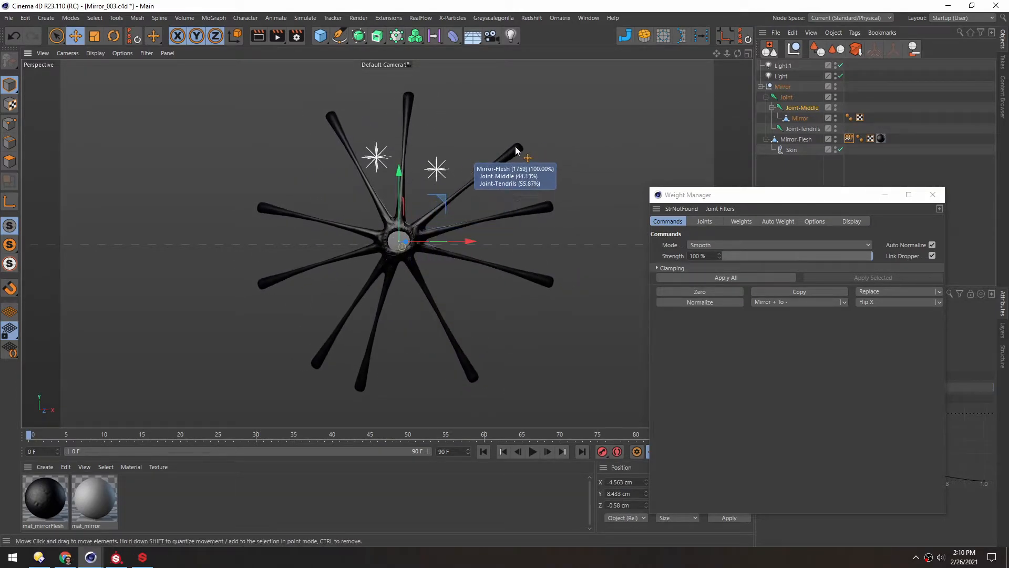
{"action": "key", "text": "ctrl+z"}
{"action": "scroll", "coordinate": [402, 267], "scroll_direction": "up", "scroll_amount": 3}
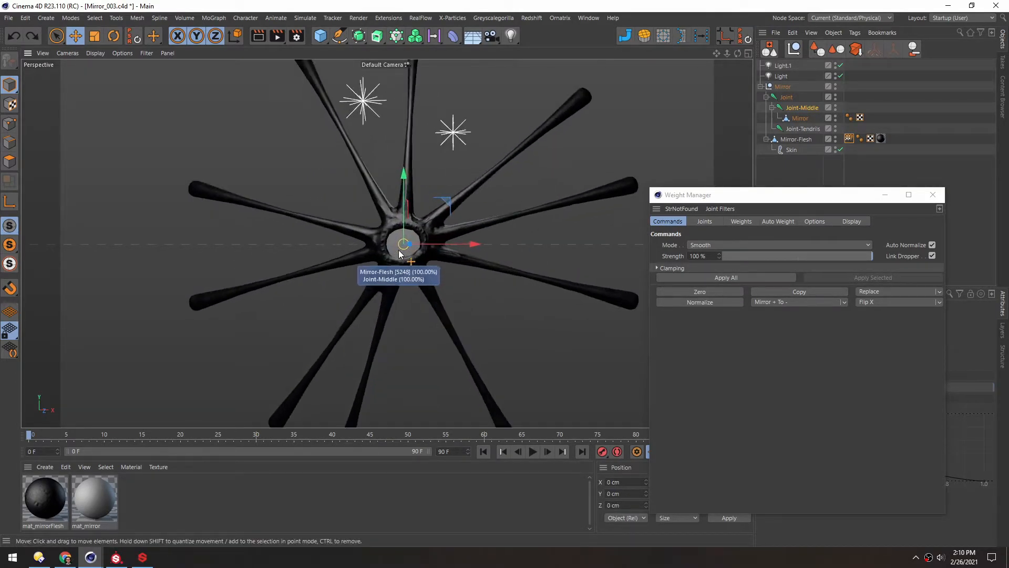
{"action": "key", "text": "r"}
{"action": "mouse_move", "coordinate": [419, 258]}
{"action": "left_mouse_down"}
{"action": "mouse_move", "coordinate": [430, 268]}
{"action": "mouse_move", "coordinate": [428, 242]}
{"action": "mouse_move", "coordinate": [423, 250]}
{"action": "left_mouse_up"}
{"action": "key", "text": "ctrl+z"}
{"action": "key", "text": "e"}
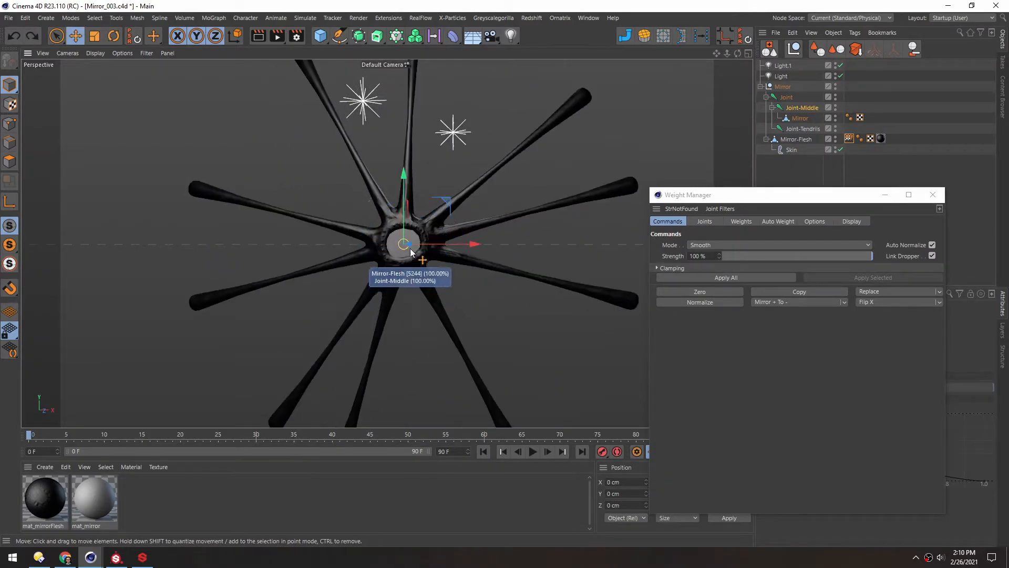
{"action": "left_click_drag", "start_coordinate": [443, 205], "coordinate": [392, 230]}
{"action": "key", "text": "ctrl+z"}
Step: Enlarge the weight brush and paint Joint-Tendrils weight over a longer outer section of every tendril
{"action": "scroll", "coordinate": [378, 237], "scroll_direction": "down", "scroll_amount": 6}
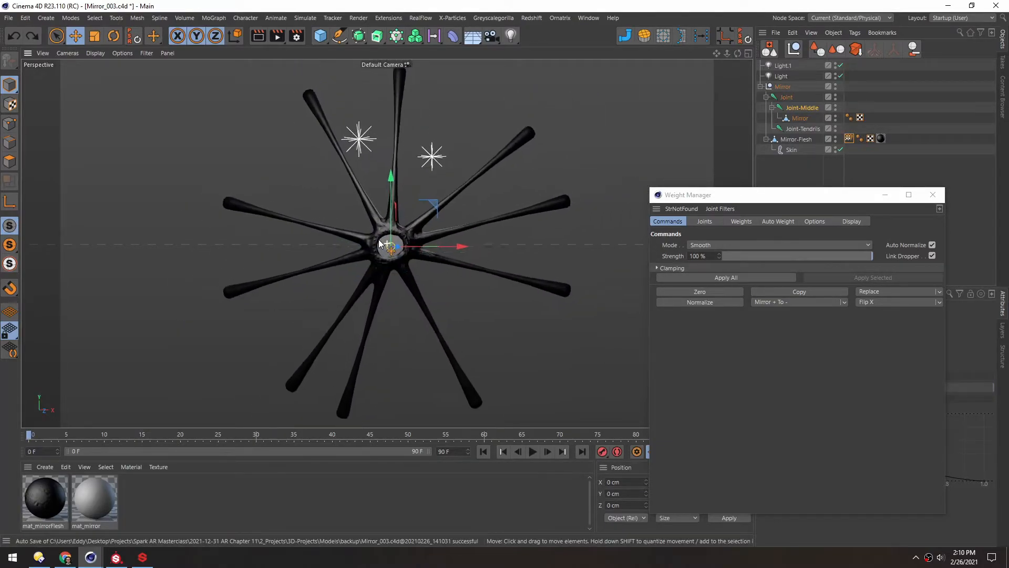
{"action": "scroll", "coordinate": [378, 237], "scroll_direction": "down", "scroll_amount": 2}
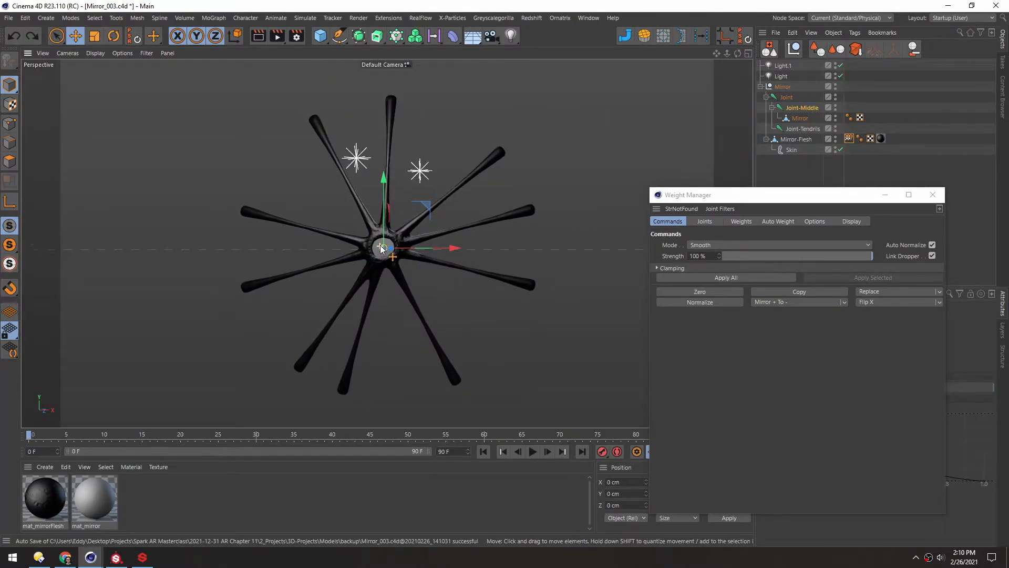
{"action": "left_click", "coordinate": [707, 222]}
{"action": "left_click", "coordinate": [703, 294]}
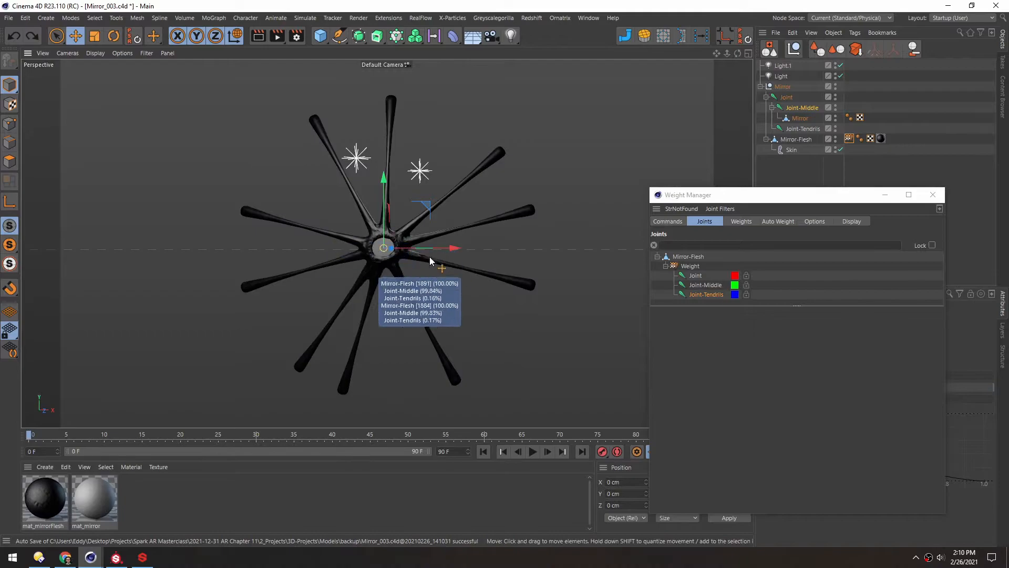
{"action": "left_click", "coordinate": [848, 139]}
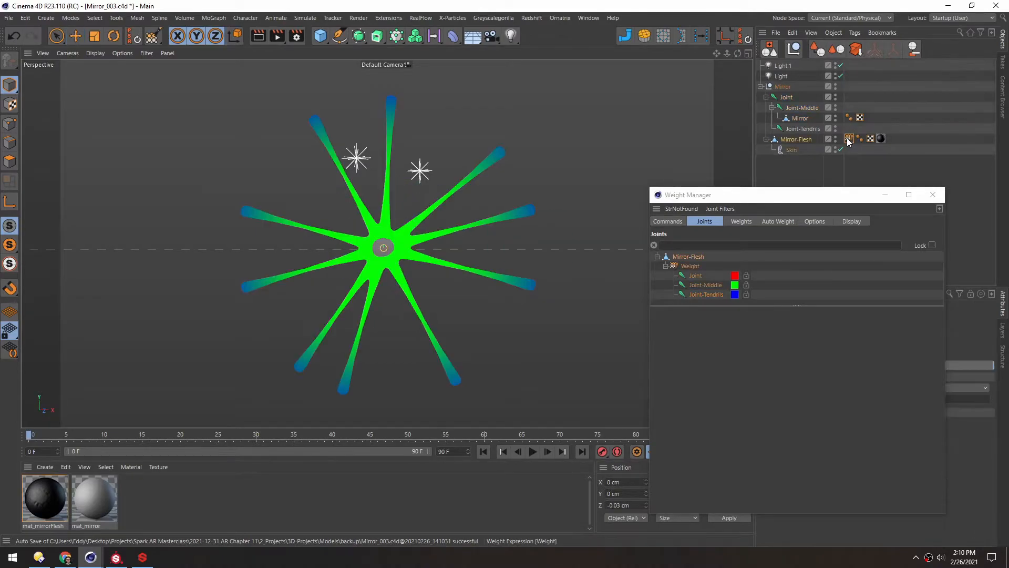
{"action": "left_click", "coordinate": [698, 294]}
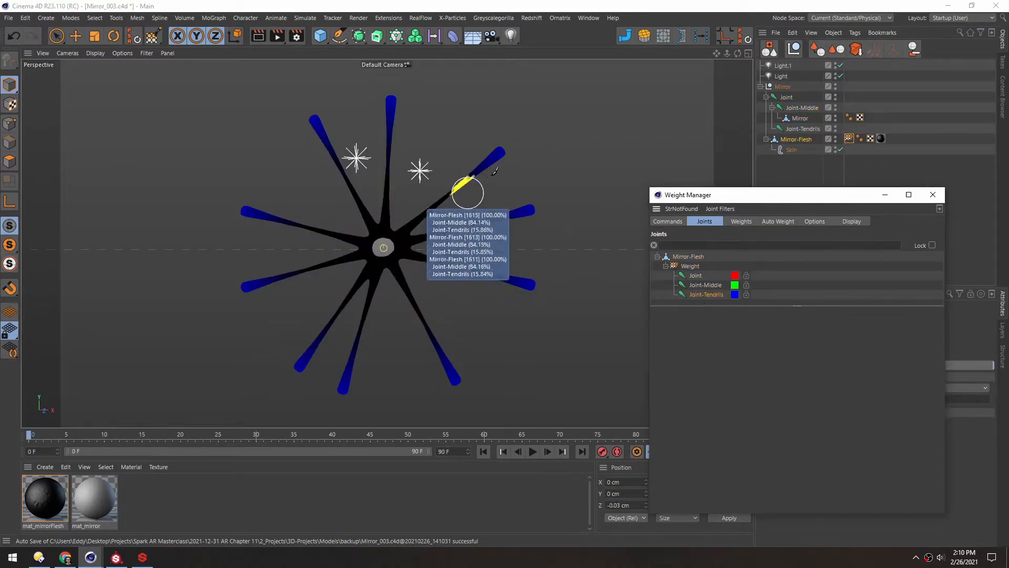
{"action": "middle_click_drag", "start_coordinate": [508, 152], "coordinate": [522, 148]}
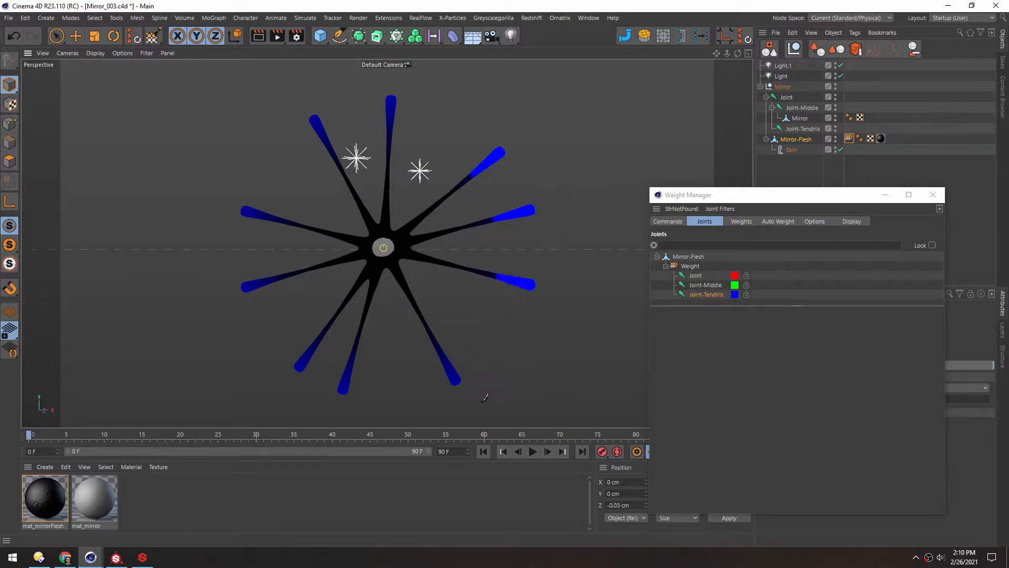
{"action": "left_click", "coordinate": [345, 387]}
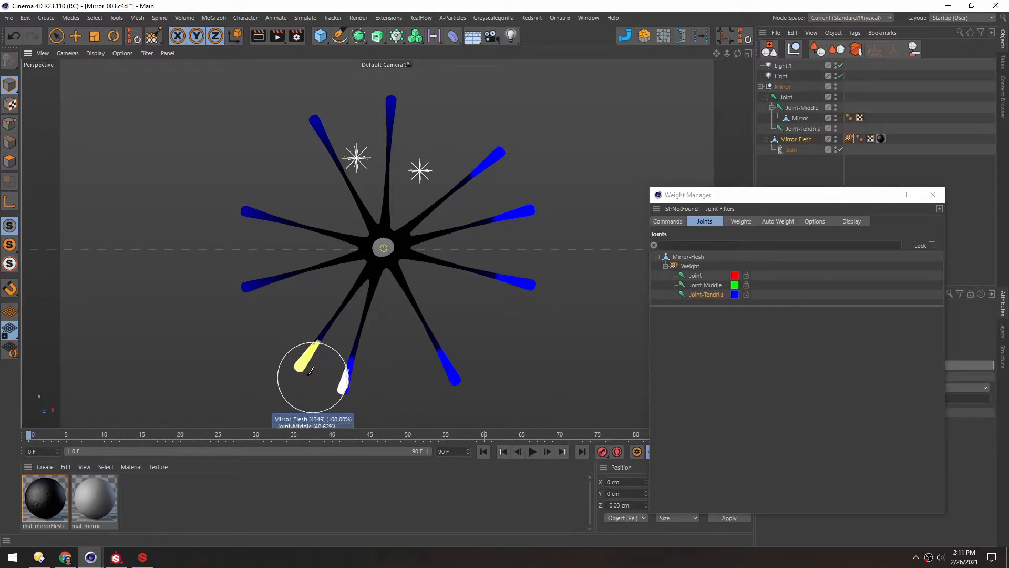
{"action": "left_click", "coordinate": [297, 367]}
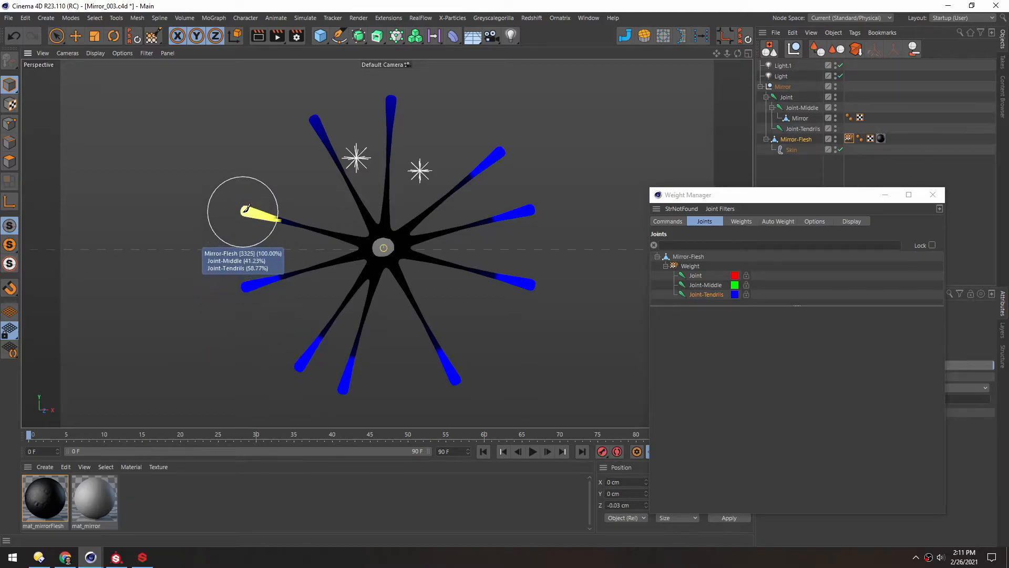
{"action": "left_click", "coordinate": [313, 119]}
{"action": "left_click", "coordinate": [390, 102]}
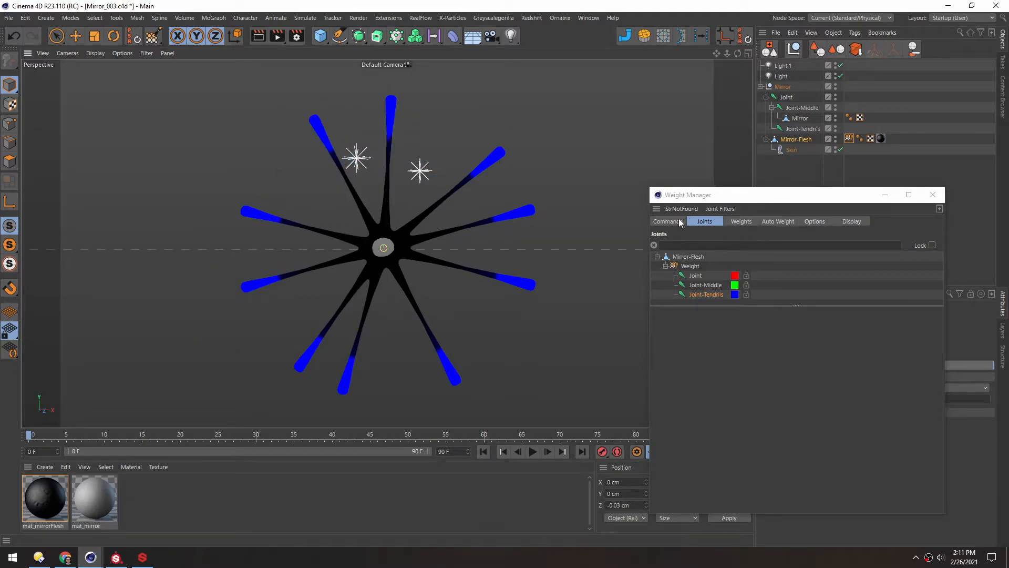
Step: Select all joints of the weight tag and smooth the whole mesh's weights in Smooth mode at 100% strength
{"action": "left_click", "coordinate": [689, 267]}
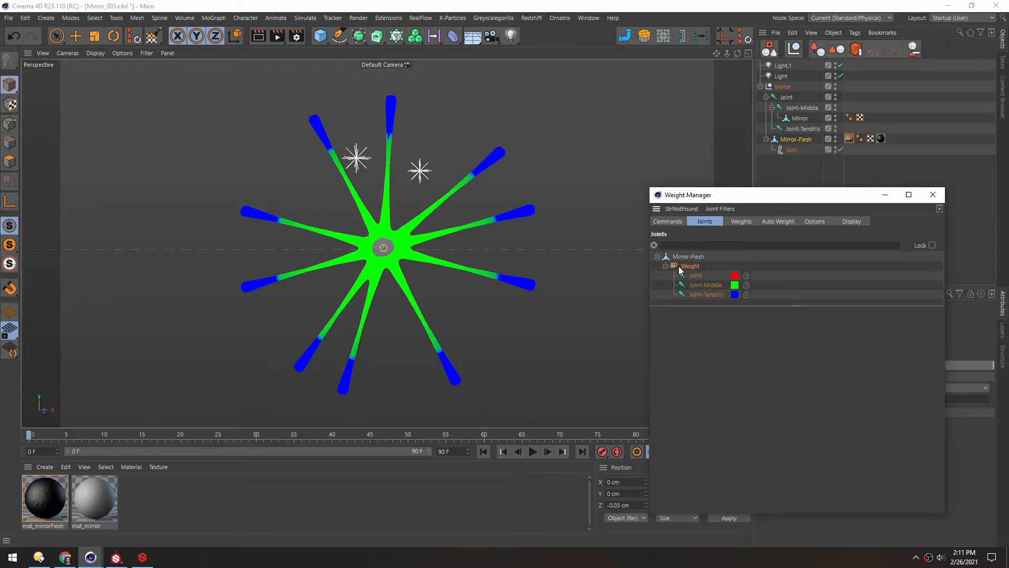
{"action": "left_click", "coordinate": [673, 222]}
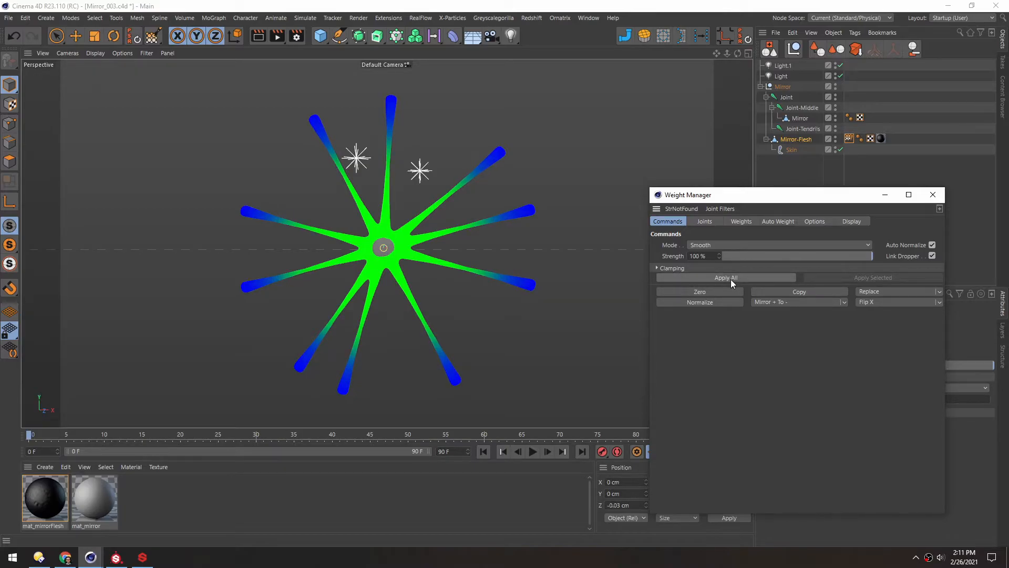
Step: Test the smoothed tendrils by moving Joint-Middle twice, undoing each move, and close the Weight Manager
{"action": "left_click", "coordinate": [789, 110]}
{"action": "key", "text": "e"}
{"action": "mouse_move", "coordinate": [412, 312]}
{"action": "left_mouse_down"}
{"action": "mouse_move", "coordinate": [446, 279]}
{"action": "mouse_move", "coordinate": [384, 281]}
{"action": "mouse_move", "coordinate": [416, 330]}
{"action": "mouse_move", "coordinate": [435, 270]}
{"action": "mouse_move", "coordinate": [383, 284]}
{"action": "mouse_move", "coordinate": [449, 309]}
{"action": "mouse_move", "coordinate": [418, 299]}
{"action": "mouse_move", "coordinate": [391, 266]}
{"action": "mouse_move", "coordinate": [462, 313]}
{"action": "mouse_move", "coordinate": [393, 311]}
{"action": "left_mouse_up"}
{"action": "key", "text": "ctrl+z"}
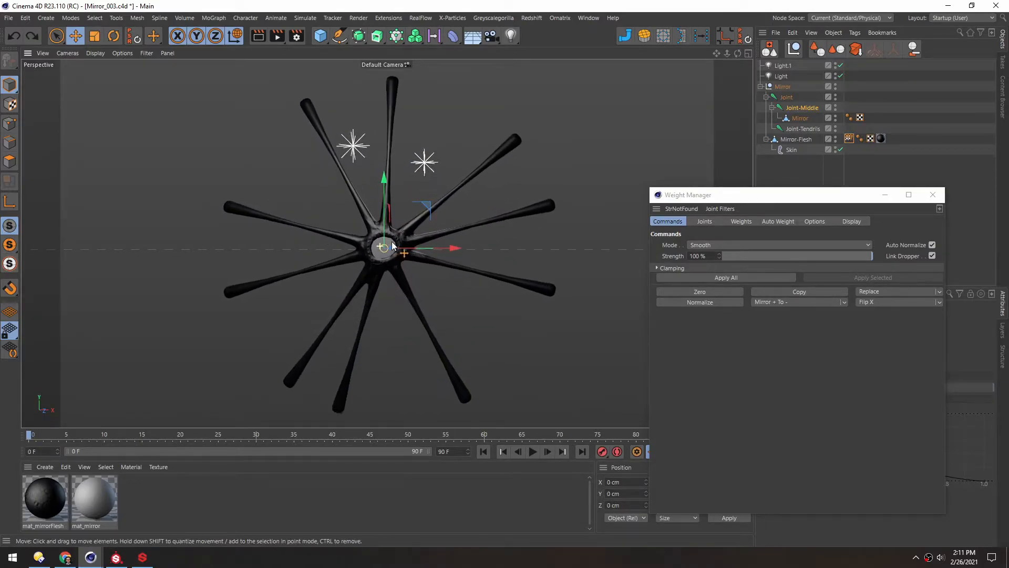
{"action": "left_click_drag", "start_coordinate": [384, 249], "coordinate": [420, 200]}
{"action": "left_click", "coordinate": [933, 195]}
{"action": "key", "text": "ctrl+z"}
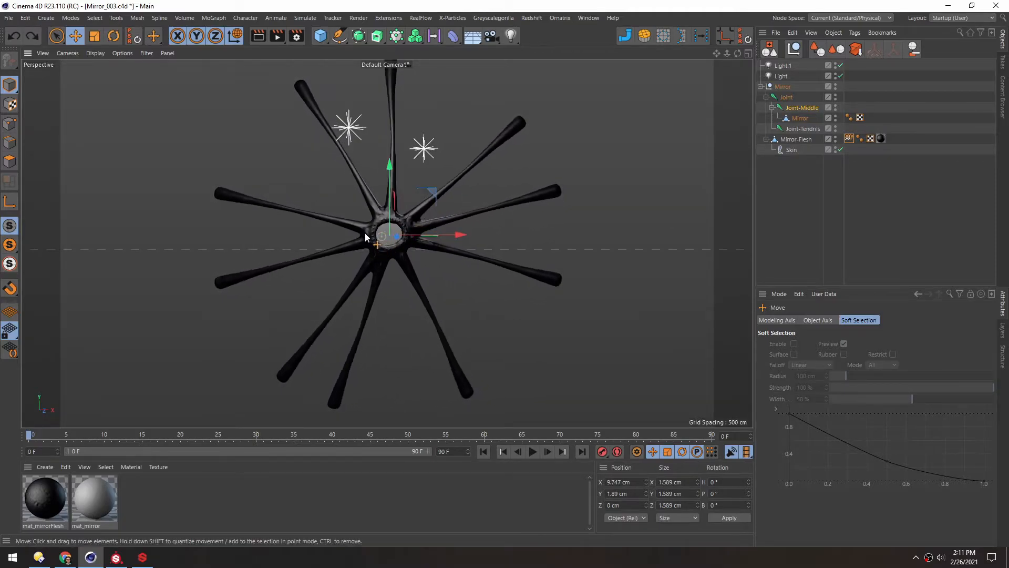
Step: Test the tendrils' bending by rotating Joint-Middle several times, including a bank of about 46°, undoing each rotation
{"action": "scroll", "coordinate": [365, 234], "scroll_direction": "up", "scroll_amount": 5}
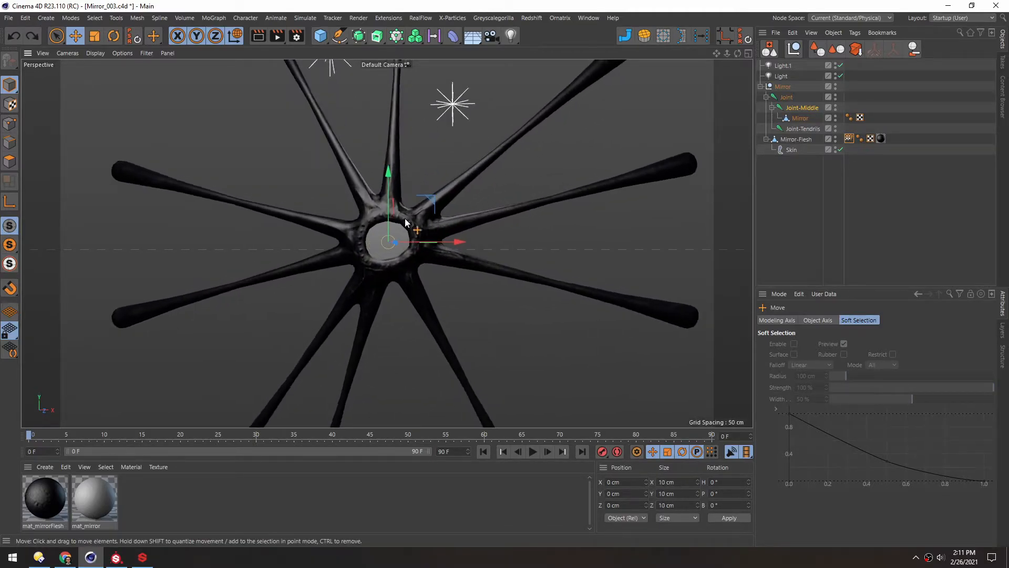
{"action": "key", "text": "r"}
{"action": "left_click_drag", "start_coordinate": [465, 190], "coordinate": [491, 188]}
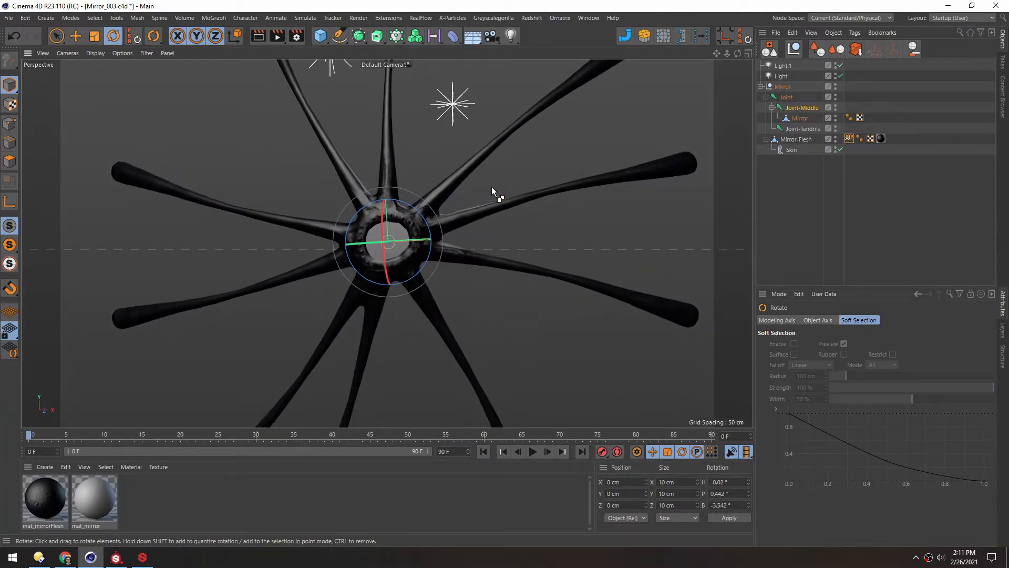
{"action": "key", "text": "ctrl+z"}
{"action": "left_click_drag", "start_coordinate": [567, 197], "coordinate": [544, 309]}
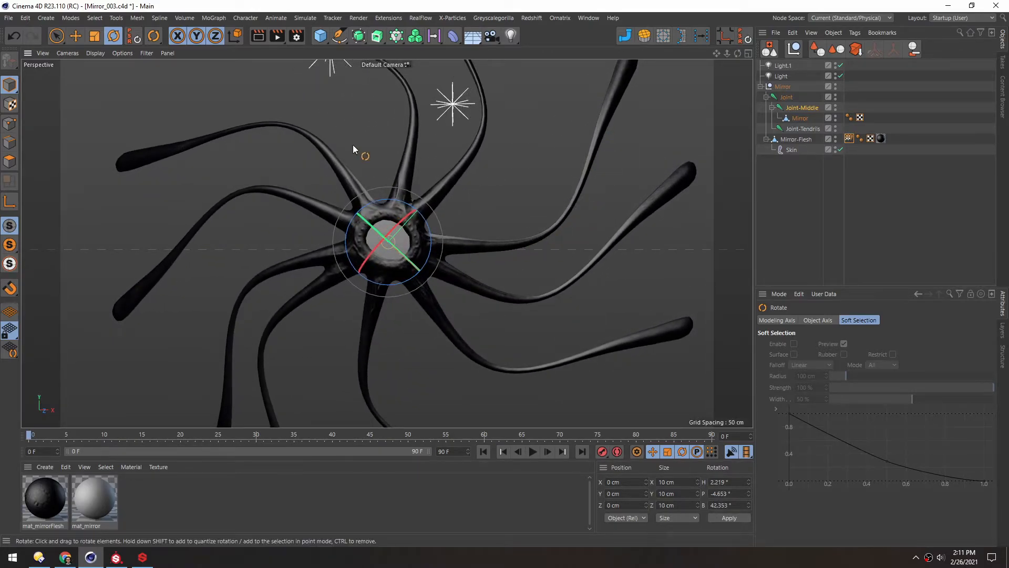
{"action": "key", "text": "ctrl+z"}
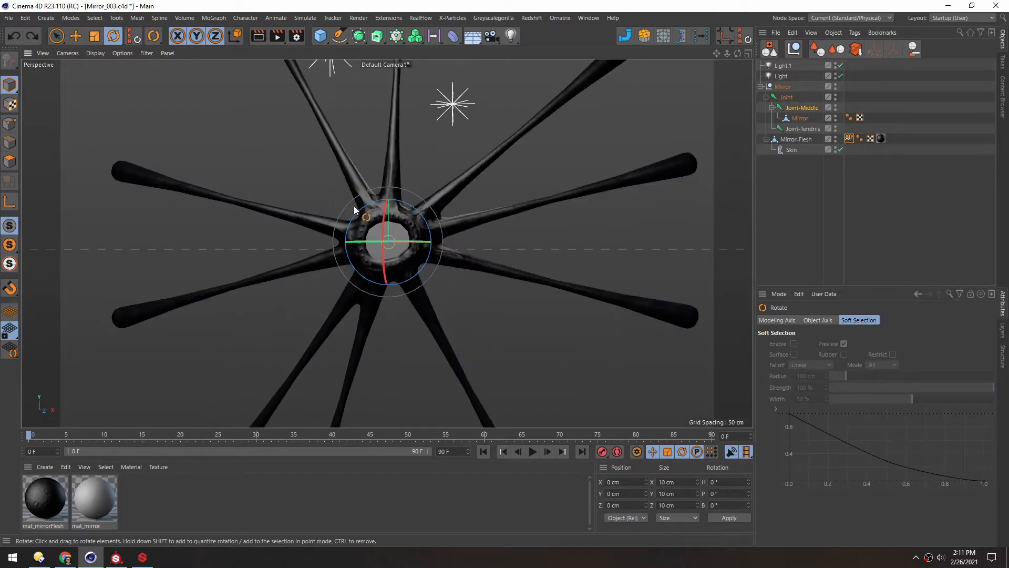
{"action": "left_click_drag", "start_coordinate": [522, 203], "coordinate": [507, 254]}
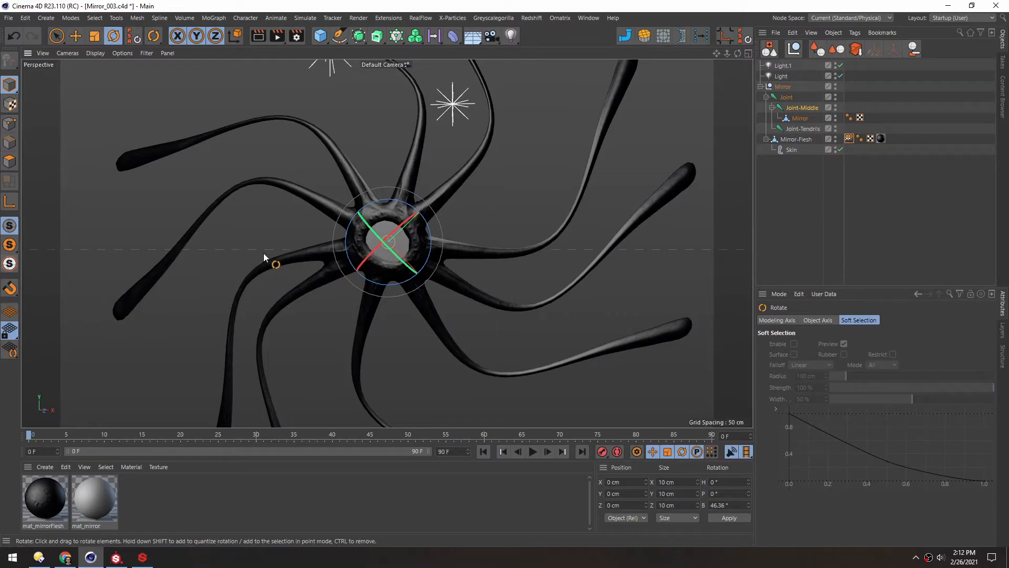
{"action": "key", "text": "ctrl+z"}
{"action": "left_click_drag", "start_coordinate": [341, 238], "coordinate": [362, 235], "text": "alt"}
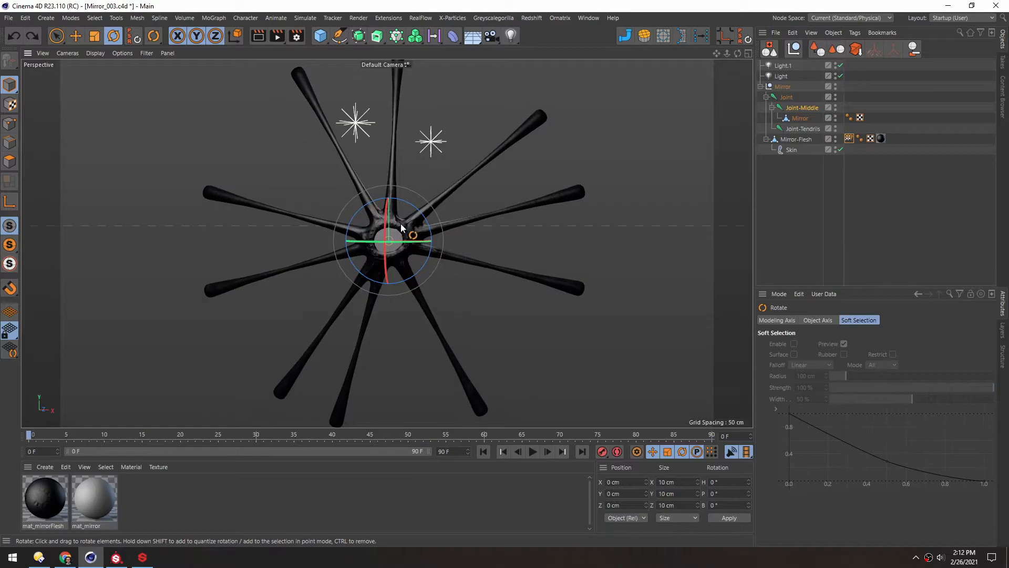
Step: Reopen the Weight Manager from Mirror-Flesh's weight tag and show its weight commands
{"action": "double_click", "coordinate": [849, 139]}
{"action": "left_click_drag", "start_coordinate": [761, 128], "coordinate": [664, 156]}
{"action": "left_click", "coordinate": [677, 183]}
{"action": "left_click", "coordinate": [633, 183]}
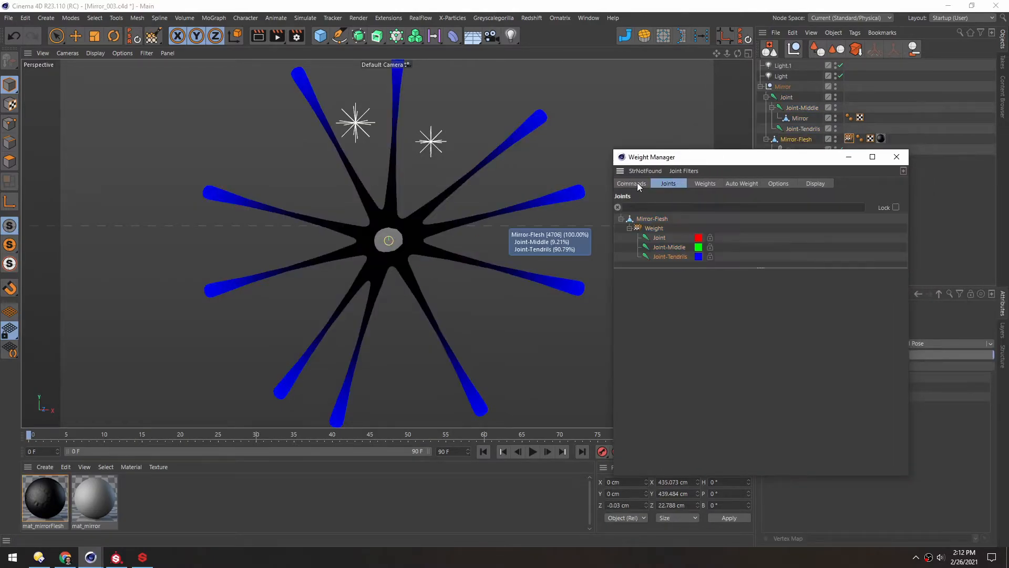
Step: Try applying Bleed mode to the mesh's Joint-Tendrils weights, undo it and return the mode to Smooth
{"action": "left_click", "coordinate": [669, 207]}
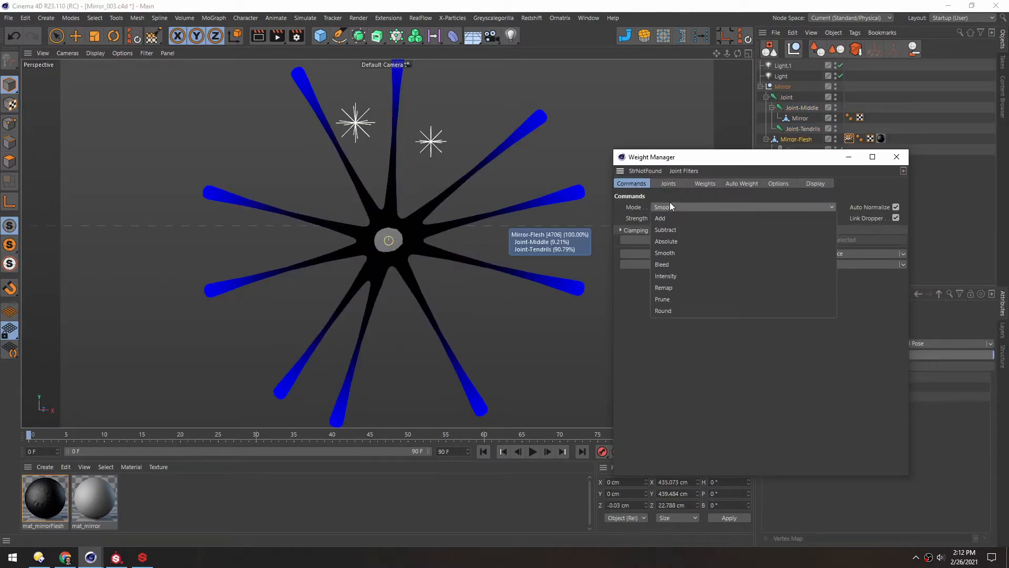
{"action": "left_click", "coordinate": [681, 264]}
{"action": "left_click", "coordinate": [685, 240]}
{"action": "key", "text": "ctrl+z"}
{"action": "left_click", "coordinate": [667, 207]}
{"action": "left_click", "coordinate": [669, 244]}
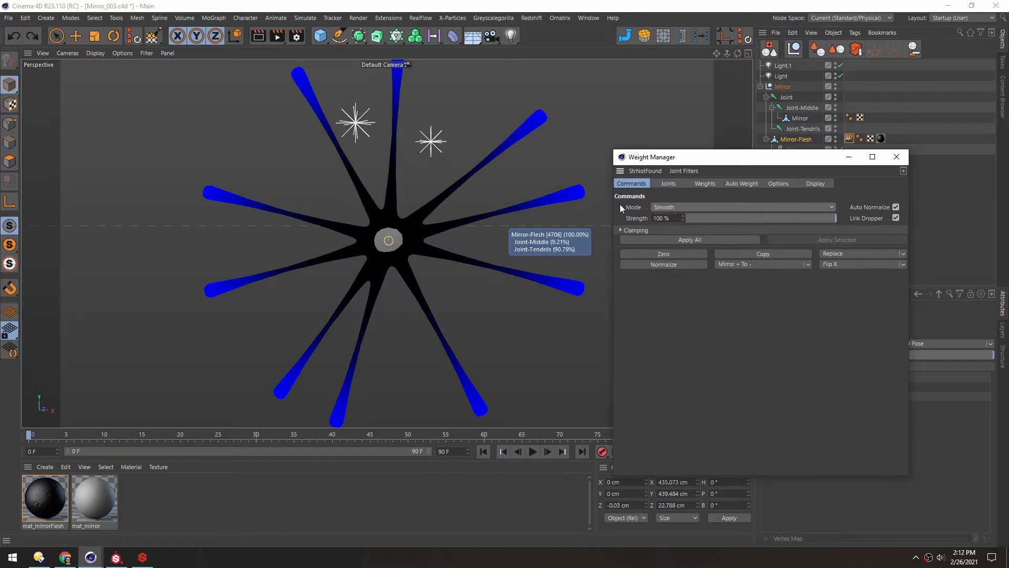
Step: Bleed the Joint-Tendrils weights inward over the whole mesh in Bleed mode at 100% strength
{"action": "left_click", "coordinate": [666, 207]}
{"action": "left_click", "coordinate": [667, 263]}
{"action": "left_click", "coordinate": [676, 240]}
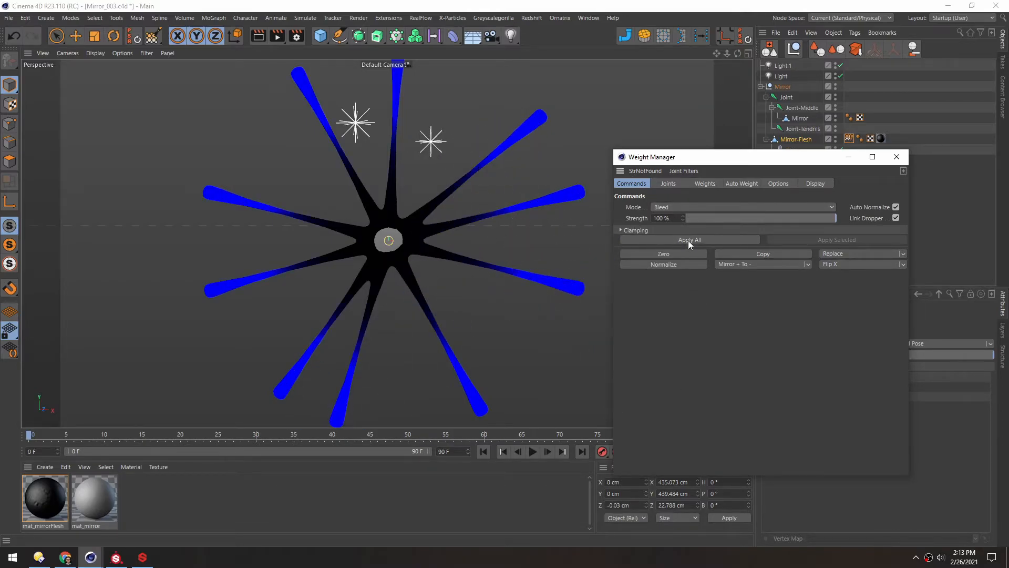
Step: Select all joints of the weight tag and repeatedly apply Smooth mode at 100% strength to blend the bled weights
{"action": "left_click", "coordinate": [667, 185]}
{"action": "left_click", "coordinate": [659, 229]}
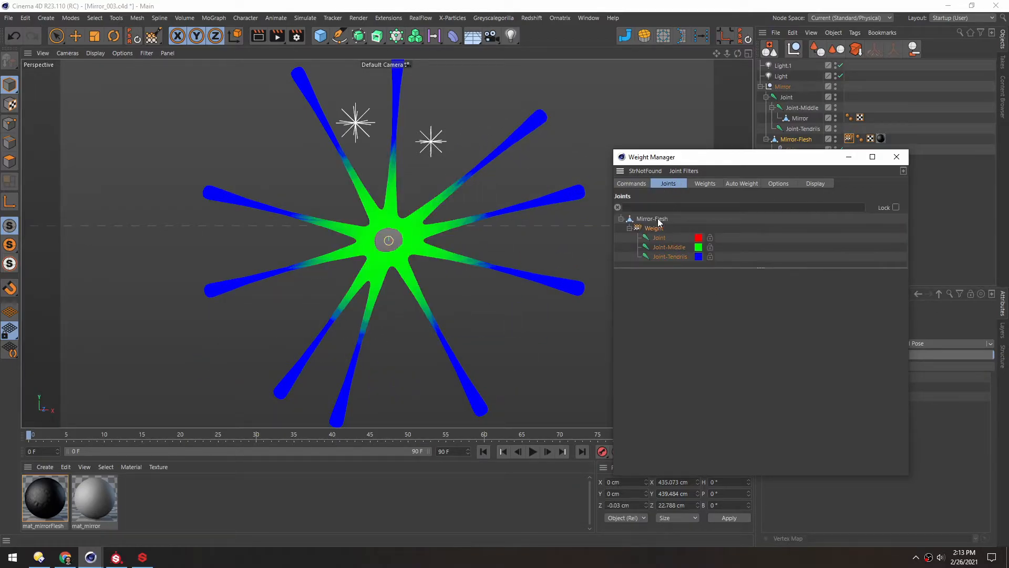
{"action": "left_click", "coordinate": [631, 183]}
{"action": "left_click", "coordinate": [666, 207]}
{"action": "left_click", "coordinate": [676, 254]}
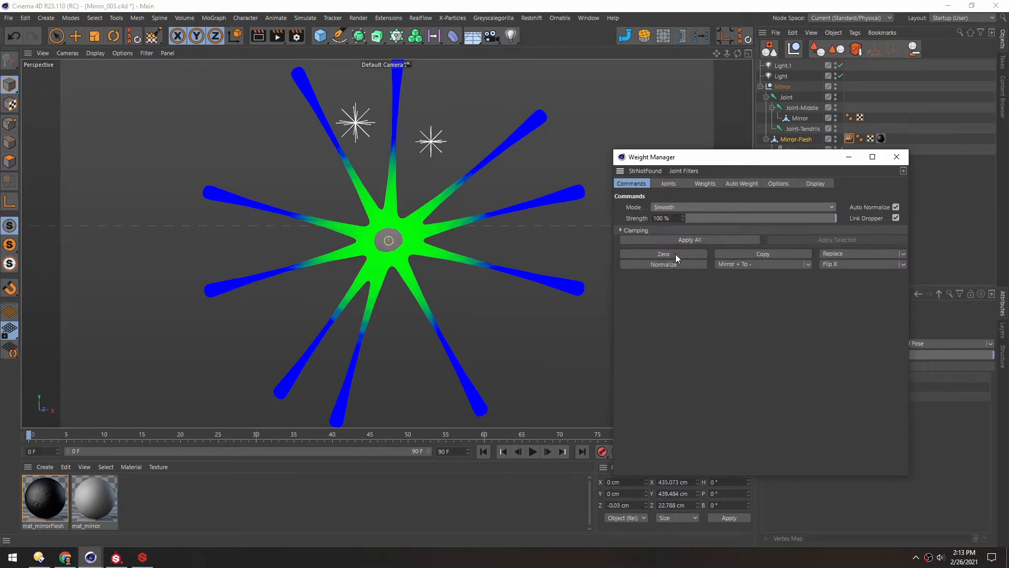
{"action": "left_click", "coordinate": [696, 240]}
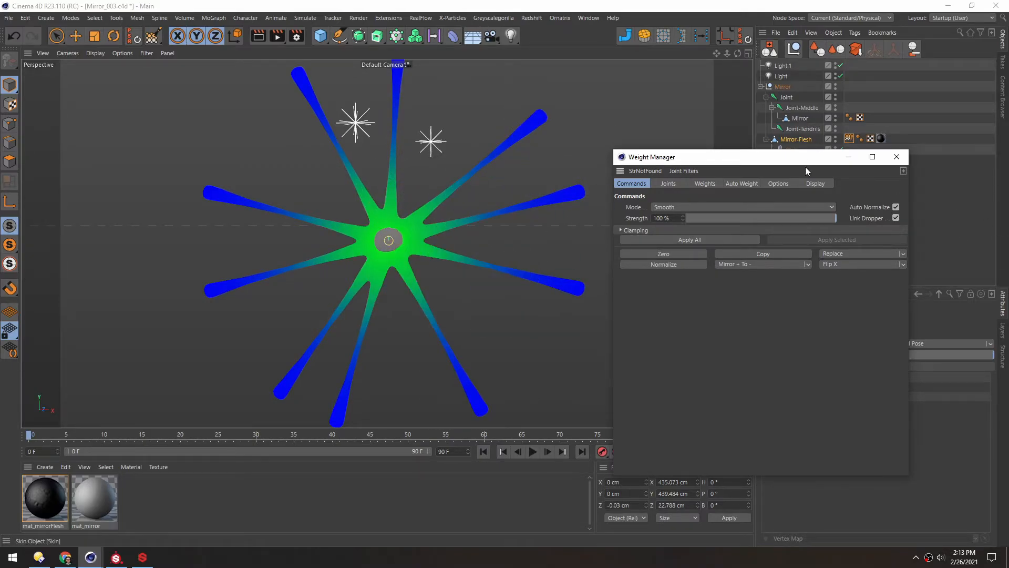
{"action": "left_click", "coordinate": [682, 241]}
{"action": "left_click", "coordinate": [682, 241]}
{"action": "left_click", "coordinate": [682, 241]}
Step: Move the Weight Manager out of the way and test the blend by moving Joint-Middle, undoing the move
{"action": "left_click_drag", "start_coordinate": [722, 160], "coordinate": [724, 200]}
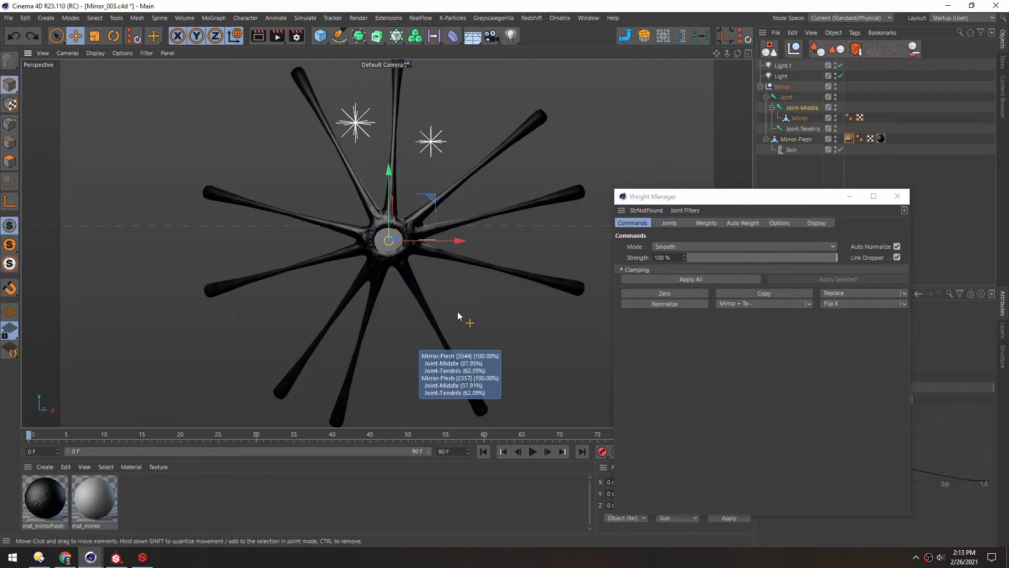
{"action": "left_click_drag", "start_coordinate": [459, 306], "coordinate": [465, 242]}
{"action": "key", "text": "ctrl+z"}
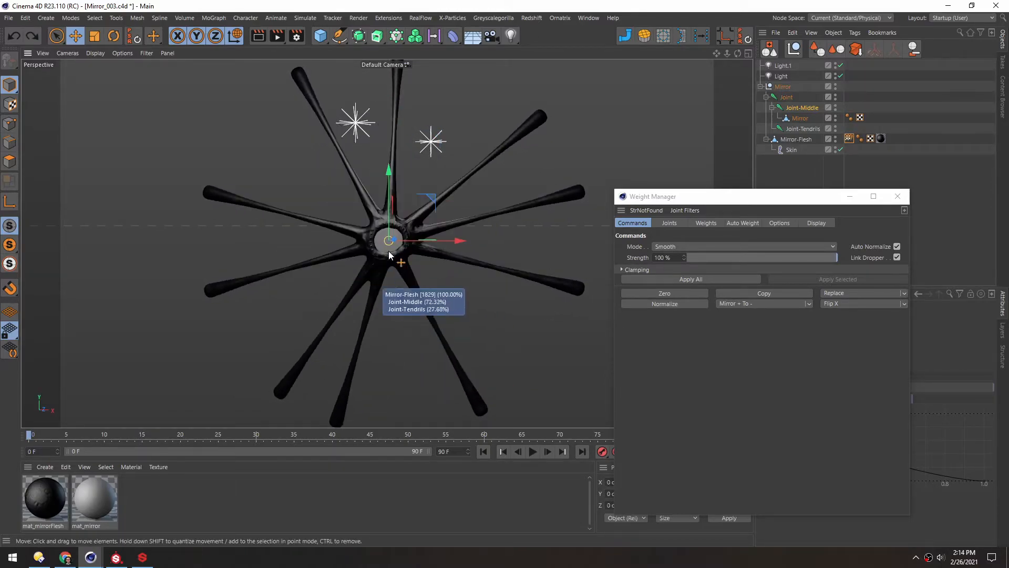
Step: Display only Joint-Middle's weights with the Weight Tool and dock the Weight Manager beside the viewport
{"action": "left_click", "coordinate": [677, 224]}
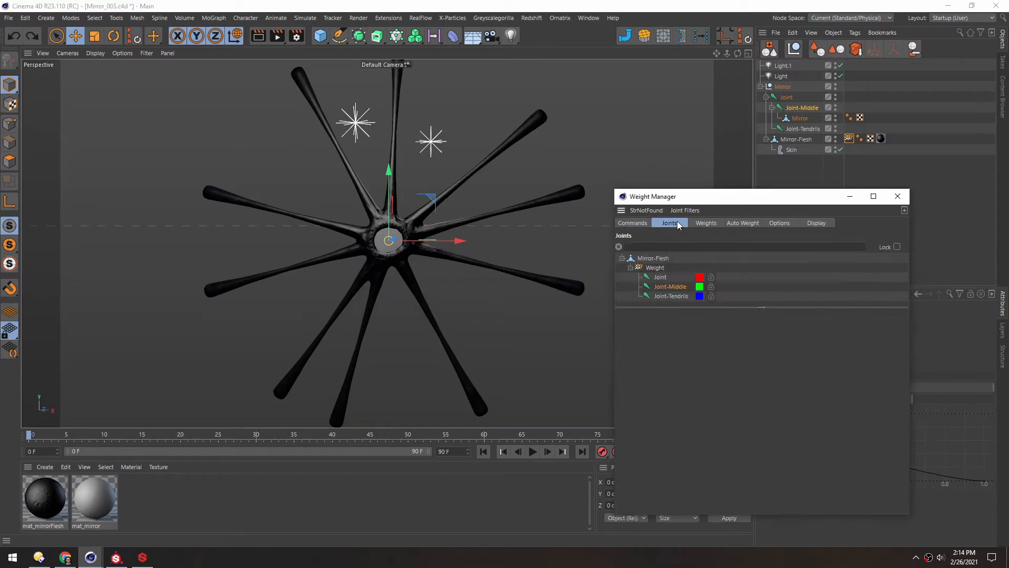
{"action": "double_click", "coordinate": [699, 287]}
{"action": "left_click", "coordinate": [801, 215]}
{"action": "double_click", "coordinate": [647, 288]}
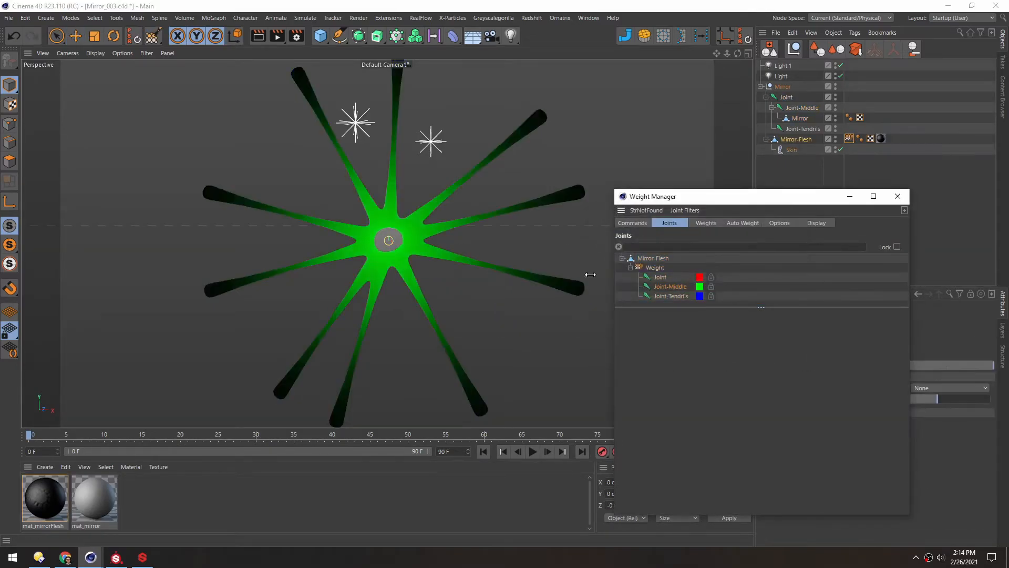
{"action": "scroll", "coordinate": [322, 240], "scroll_direction": "up", "scroll_amount": 2}
{"action": "middle_click_drag", "start_coordinate": [374, 241], "coordinate": [340, 221], "text": "alt"}
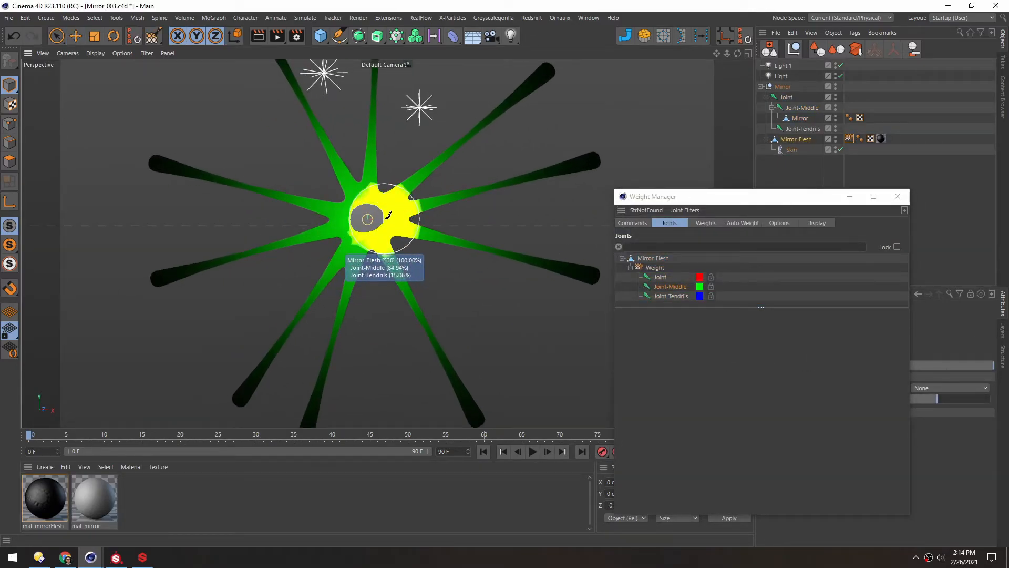
{"action": "left_click_drag", "start_coordinate": [702, 175], "coordinate": [683, 175]}
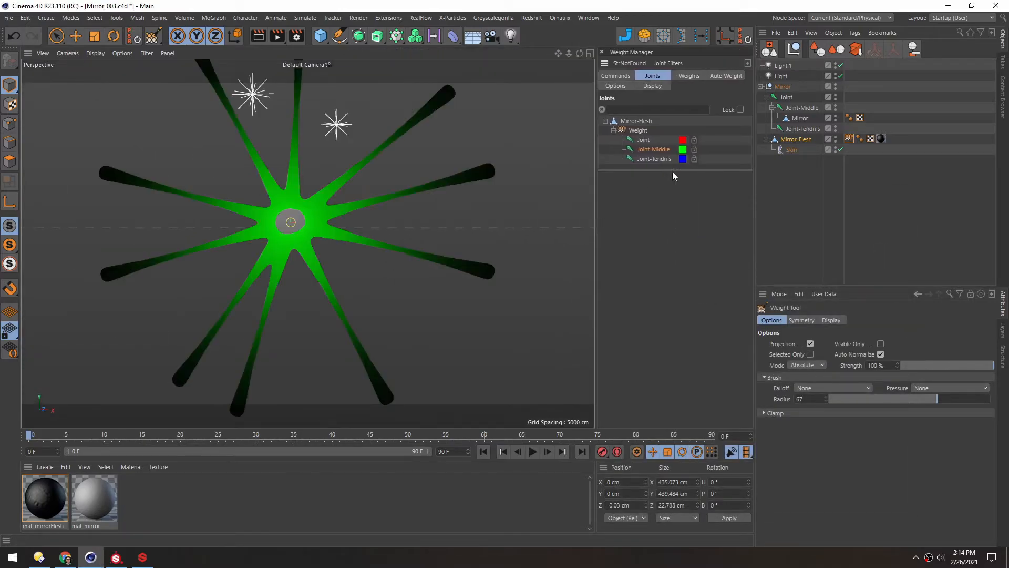
{"action": "left_click_drag", "start_coordinate": [352, 199], "coordinate": [346, 192], "text": "alt"}
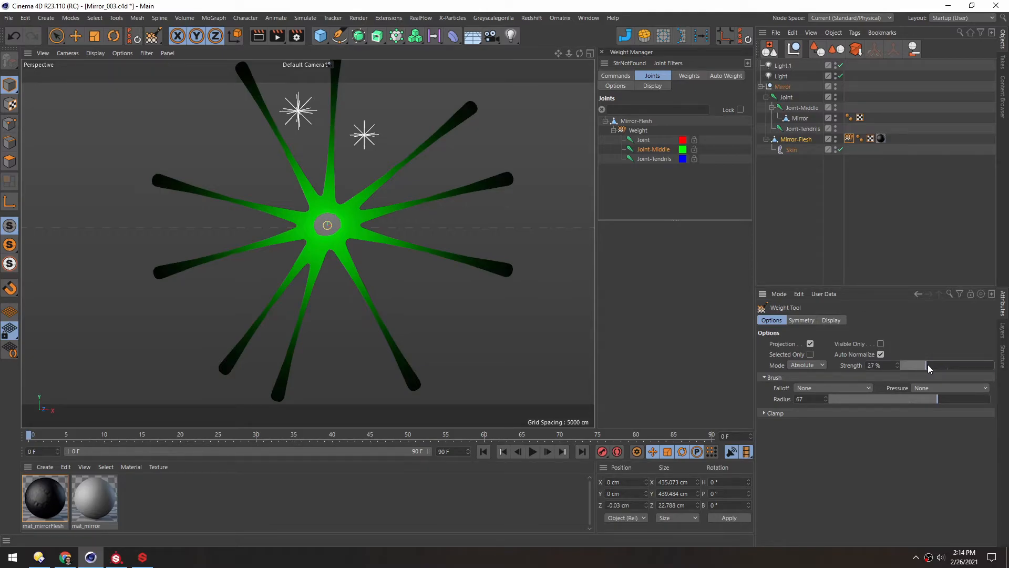
Step: Set the weight brush to 27% strength, Bell falloff and radius 104, trying a stroke over the mesh's centre
{"action": "left_click", "coordinate": [807, 389]}
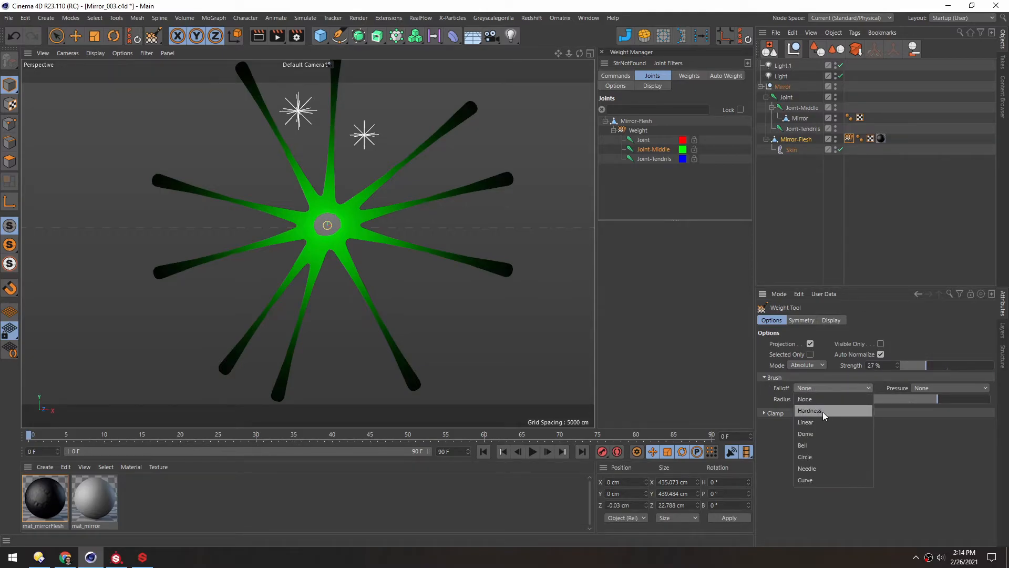
{"action": "left_click", "coordinate": [816, 445]}
{"action": "mouse_move", "coordinate": [316, 210]}
{"action": "left_mouse_down"}
{"action": "mouse_move", "coordinate": [346, 220]}
{"action": "mouse_move", "coordinate": [316, 214]}
{"action": "mouse_move", "coordinate": [328, 225]}
{"action": "left_mouse_up"}
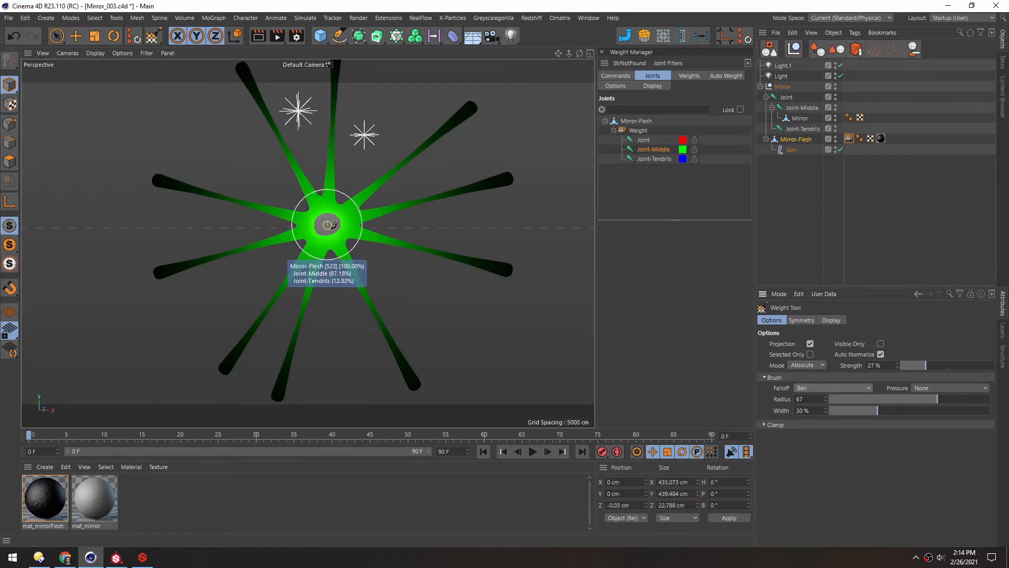
{"action": "middle_click_drag", "start_coordinate": [332, 221], "coordinate": [351, 219]}
Step: Try painting Joint-Middle weight around the central hub in Absolute mode and undo the strokes
{"action": "left_click_drag", "start_coordinate": [343, 216], "coordinate": [329, 221]}
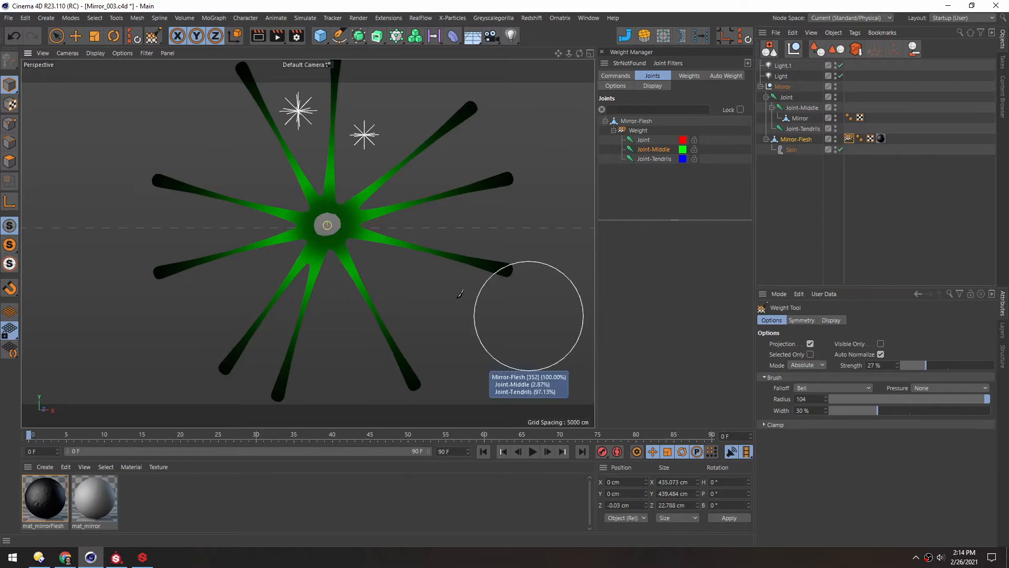
{"action": "key", "text": "ctrl+z"}
{"action": "key", "text": "ctrl+z"}
{"action": "key", "text": "ctrl+z"}
Step: Switch the weight brush to Add mode at 26% strength and paint more Joint-Middle weight over the central hub
{"action": "left_click", "coordinate": [819, 366]}
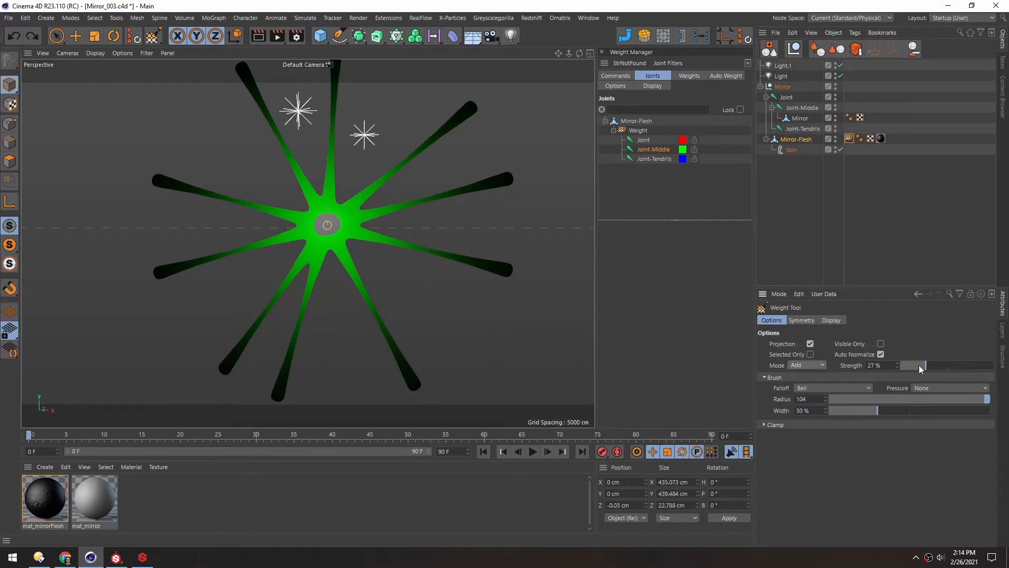
{"action": "left_click_drag", "start_coordinate": [348, 209], "coordinate": [325, 226]}
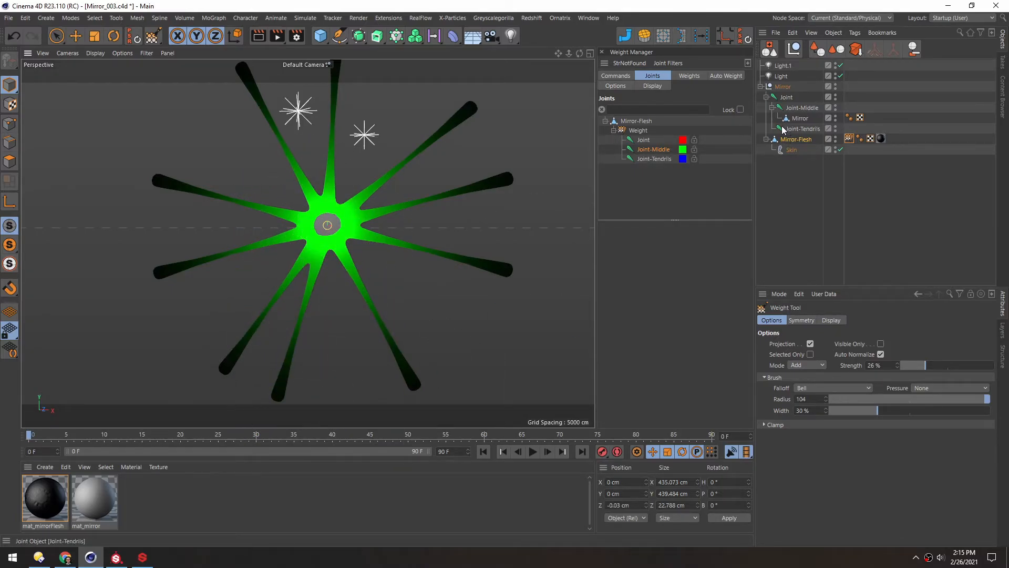
Step: Test the painted hub weights by moving Joint-Middle
{"action": "left_click", "coordinate": [800, 117]}
{"action": "key", "text": "e"}
{"action": "mouse_move", "coordinate": [408, 260]}
{"action": "left_mouse_down"}
{"action": "mouse_move", "coordinate": [443, 252]}
{"action": "mouse_move", "coordinate": [422, 222]}
{"action": "mouse_move", "coordinate": [380, 222]}
{"action": "mouse_move", "coordinate": [356, 276]}
{"action": "mouse_move", "coordinate": [412, 307]}
{"action": "mouse_move", "coordinate": [451, 269]}
{"action": "mouse_move", "coordinate": [412, 222]}
{"action": "mouse_move", "coordinate": [372, 263]}
{"action": "mouse_move", "coordinate": [426, 288]}
{"action": "mouse_move", "coordinate": [369, 279]}
{"action": "mouse_move", "coordinate": [418, 276]}
{"action": "mouse_move", "coordinate": [389, 310]}
{"action": "mouse_move", "coordinate": [421, 257]}
{"action": "left_mouse_up"}
Step: Select all joints of the weight tag for smoothing and test the deformation by moving Joint-Middle, undoing the move
{"action": "left_click", "coordinate": [638, 131]}
{"action": "left_click", "coordinate": [616, 75]}
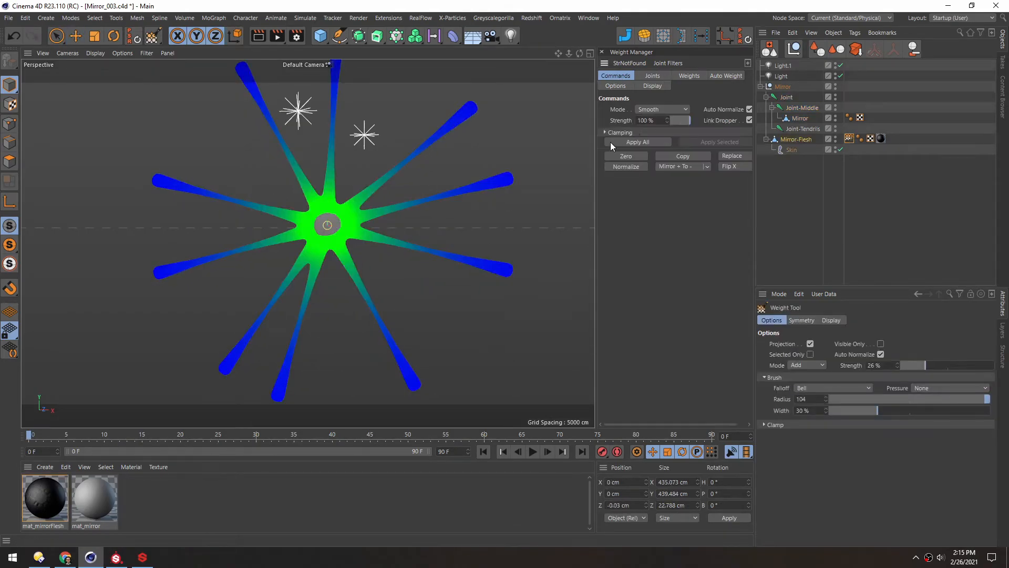
{"action": "mouse_move", "coordinate": [390, 271]}
{"action": "left_mouse_down"}
{"action": "mouse_move", "coordinate": [401, 283]}
{"action": "mouse_move", "coordinate": [394, 275]}
{"action": "mouse_move", "coordinate": [318, 336]}
{"action": "mouse_move", "coordinate": [263, 287]}
{"action": "mouse_move", "coordinate": [463, 166]}
{"action": "mouse_move", "coordinate": [469, 226]}
{"action": "mouse_move", "coordinate": [187, 305]}
{"action": "mouse_move", "coordinate": [388, 264]}
{"action": "left_mouse_up"}
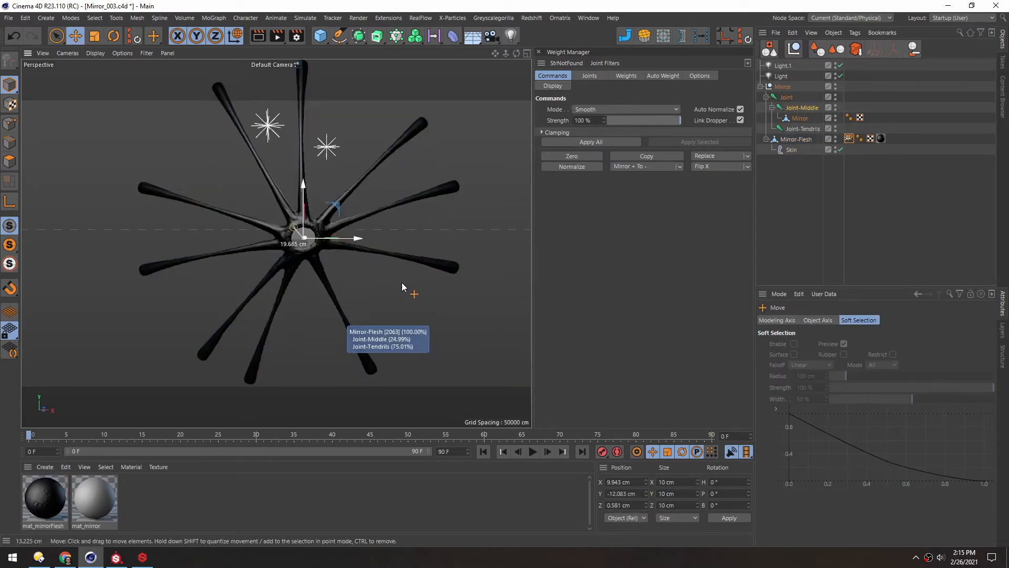
{"action": "key", "text": "ctrl+z"}
Step: Smooth the whole mesh's weights again in Smooth mode at 100% strength and test them by moving Joint-Middle
{"action": "scroll", "coordinate": [309, 225], "scroll_direction": "up", "scroll_amount": 5}
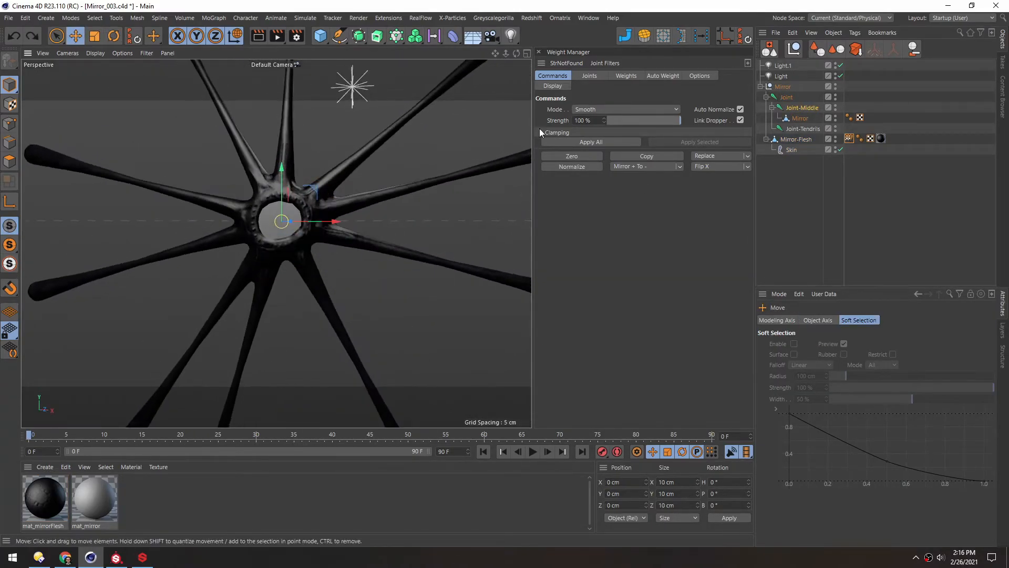
{"action": "left_click", "coordinate": [591, 109]}
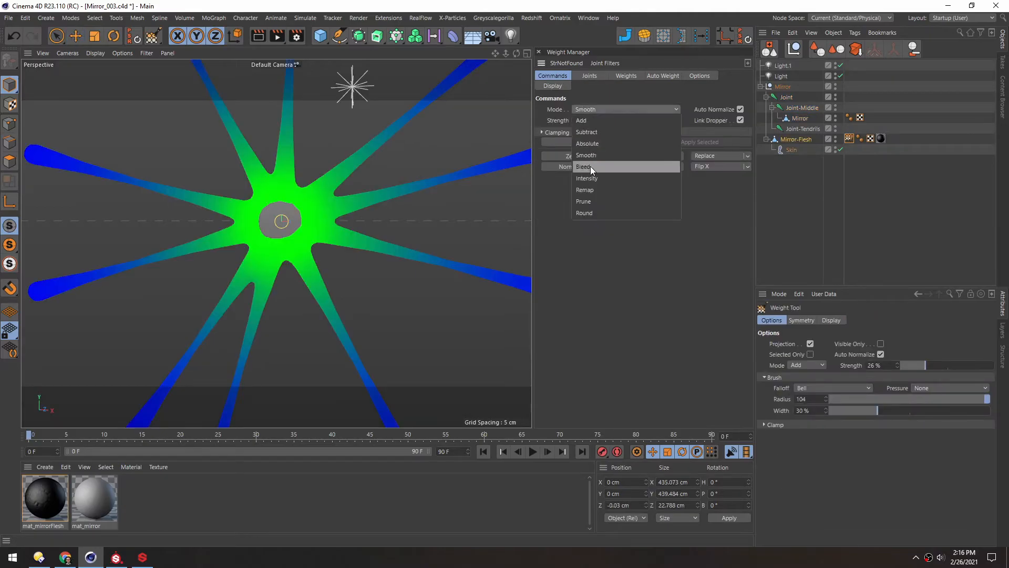
{"action": "left_click", "coordinate": [586, 155]}
{"action": "left_click", "coordinate": [591, 142]}
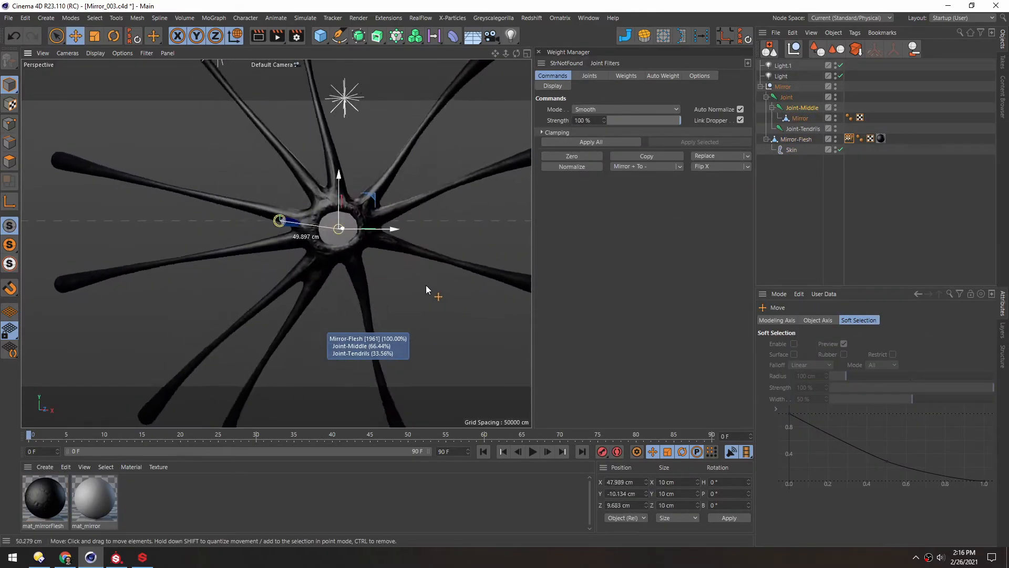
{"action": "left_click_drag", "start_coordinate": [425, 289], "coordinate": [277, 218]}
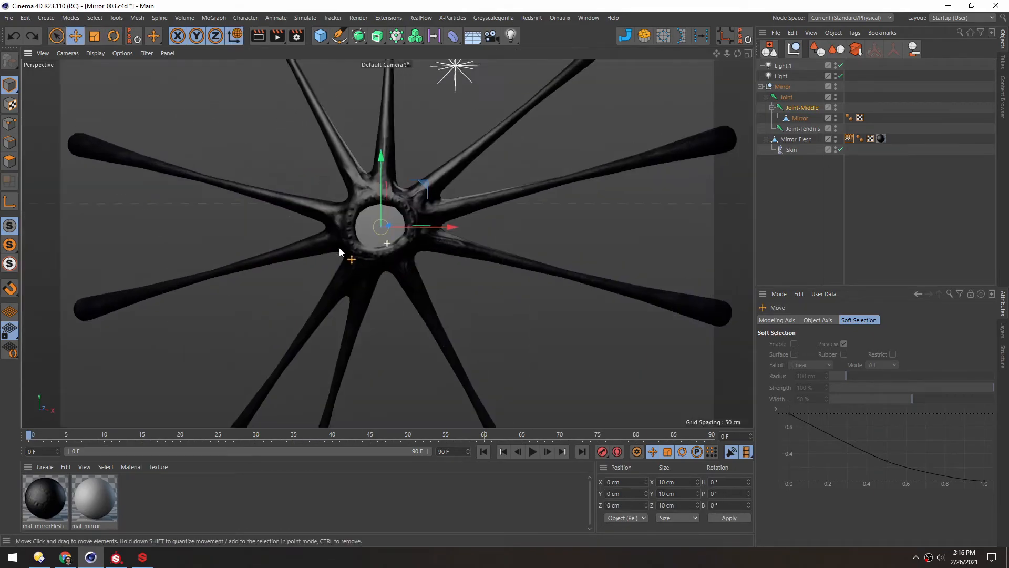
Step: Test the smoothed weights by moving and rotating Joint-Middle, undoing both changes
{"action": "middle_click_drag", "start_coordinate": [339, 247], "coordinate": [358, 230], "text": "alt"}
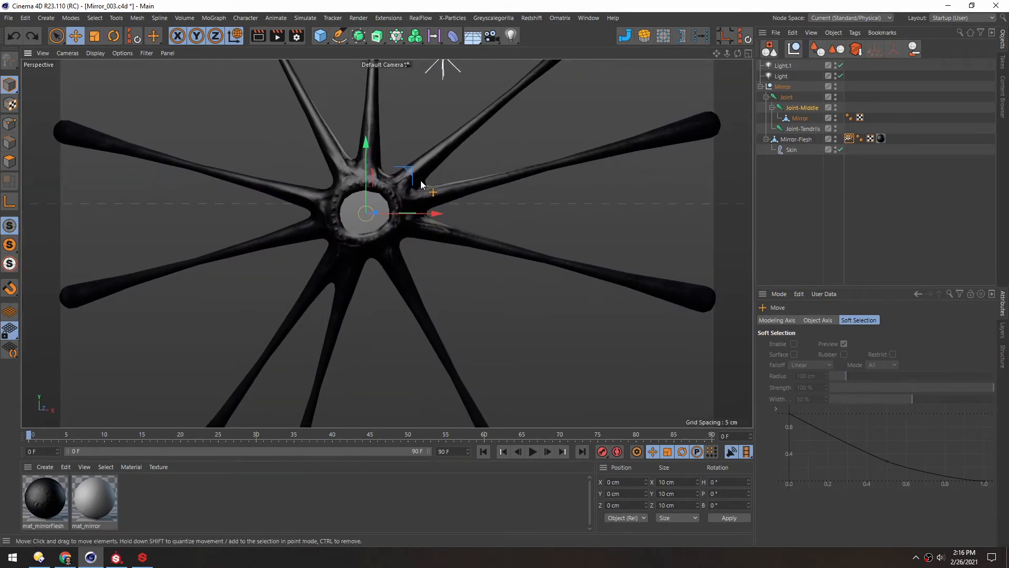
{"action": "left_click_drag", "start_coordinate": [422, 187], "coordinate": [413, 240]}
{"action": "key", "text": "ctrl+z"}
{"action": "key", "text": "r"}
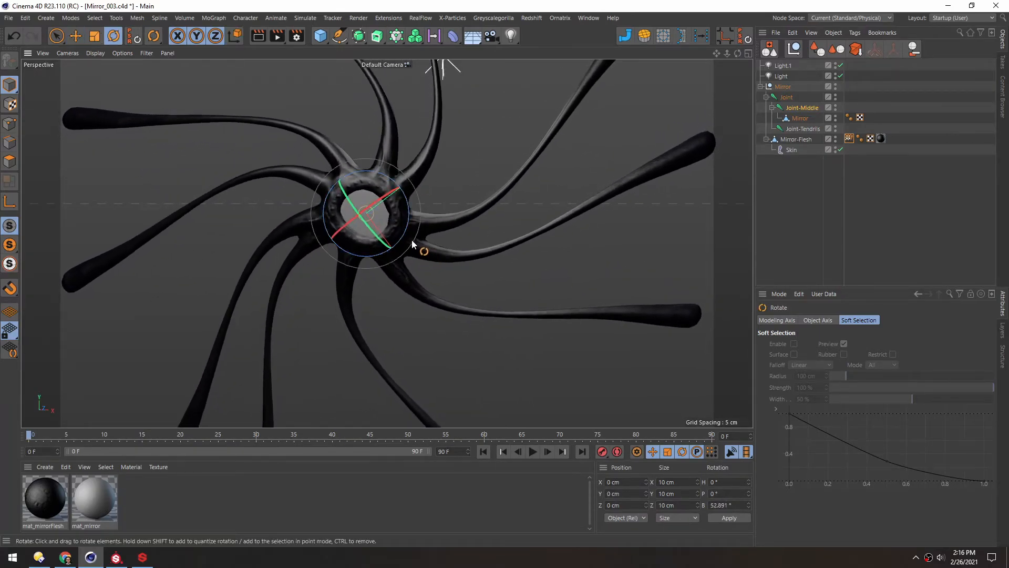
{"action": "key", "text": "ctrl+z"}
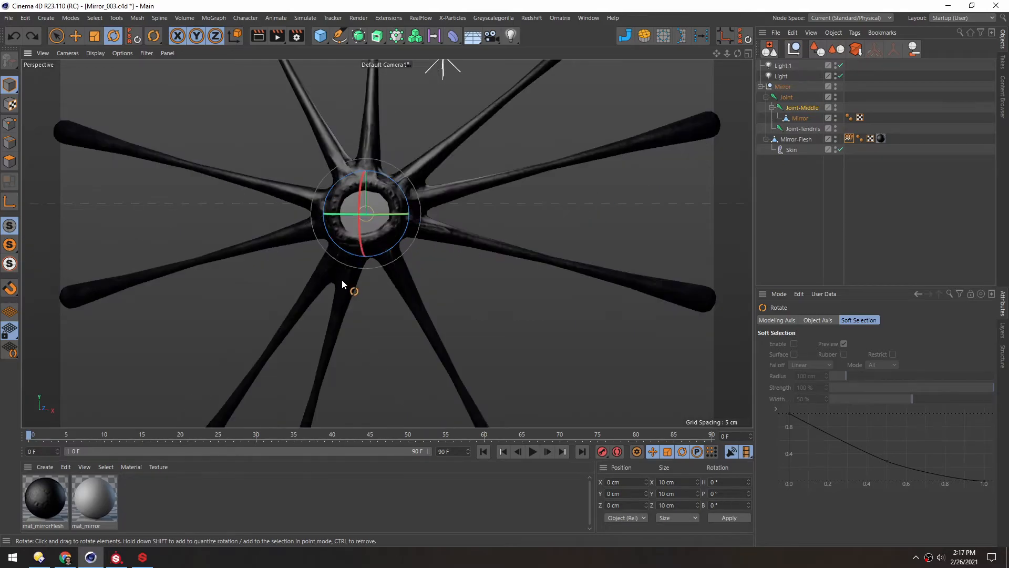
{"action": "left_click_drag", "start_coordinate": [381, 230], "coordinate": [411, 231], "text": "alt"}
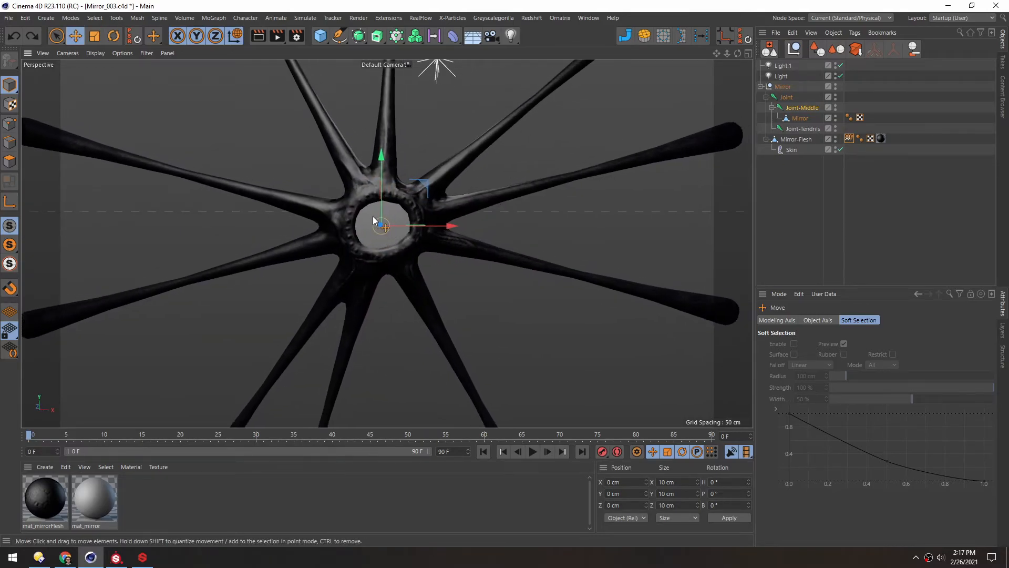
Step: Test the tendril weights by moving Joint-Tendrils, then undo the move
{"action": "left_click", "coordinate": [781, 108]}
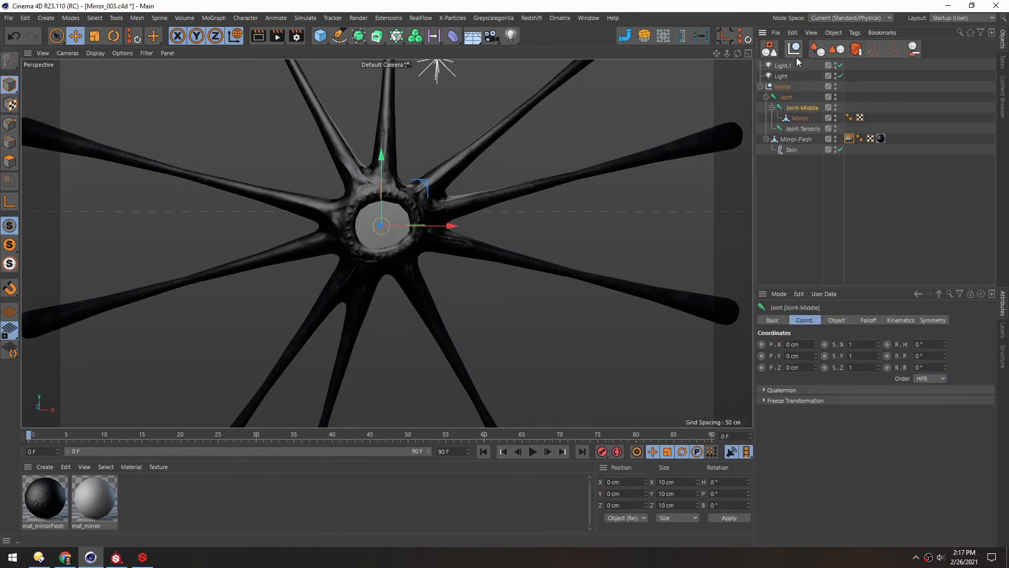
{"action": "left_click", "coordinate": [793, 130]}
{"action": "scroll", "coordinate": [357, 235], "scroll_direction": "down", "scroll_amount": 4}
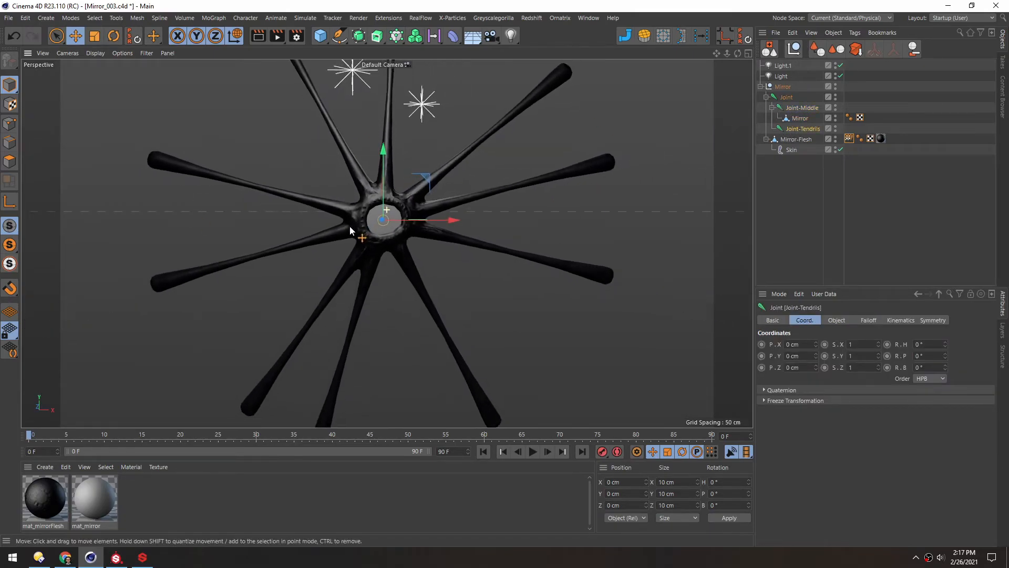
{"action": "middle_click_drag", "start_coordinate": [355, 220], "coordinate": [353, 230], "text": "alt"}
{"action": "key", "text": "e"}
{"action": "left_click_drag", "start_coordinate": [295, 262], "coordinate": [241, 220]}
{"action": "key", "text": "ctrl+z"}
{"action": "scroll", "coordinate": [357, 229], "scroll_direction": "up", "scroll_amount": 4}
{"action": "mouse_move", "coordinate": [352, 226]}
{"action": "left_mouse_down", "text": "alt"}
{"action": "mouse_move", "coordinate": [338, 228]}
{"action": "mouse_move", "coordinate": [345, 220]}
{"action": "left_mouse_up", "text": "alt"}
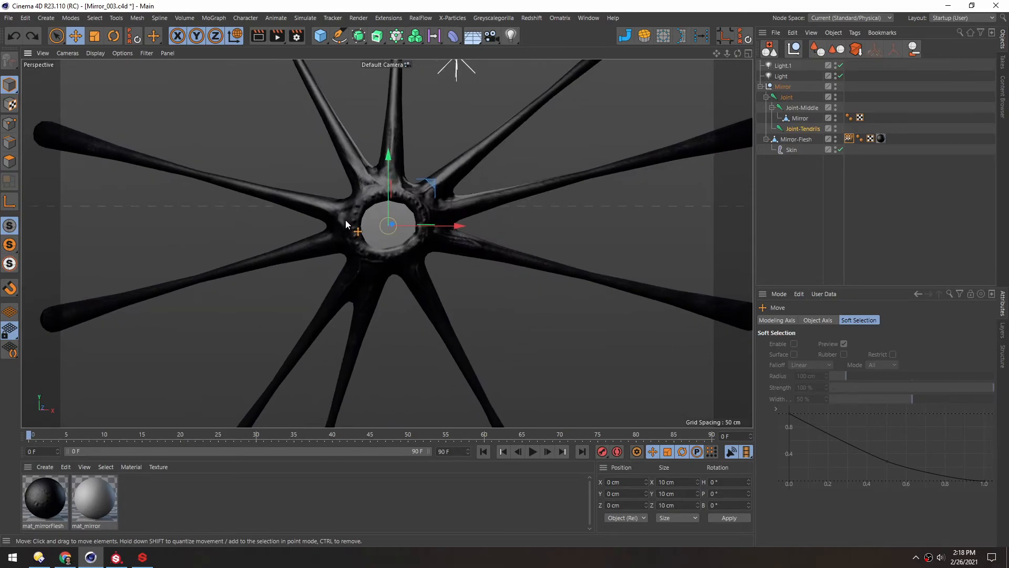
Step: Export the Mirror null with its rig as the FBX file Mirror-Low-Unwrapped_002.fbx in the exports folder
{"action": "left_click", "coordinate": [771, 87]}
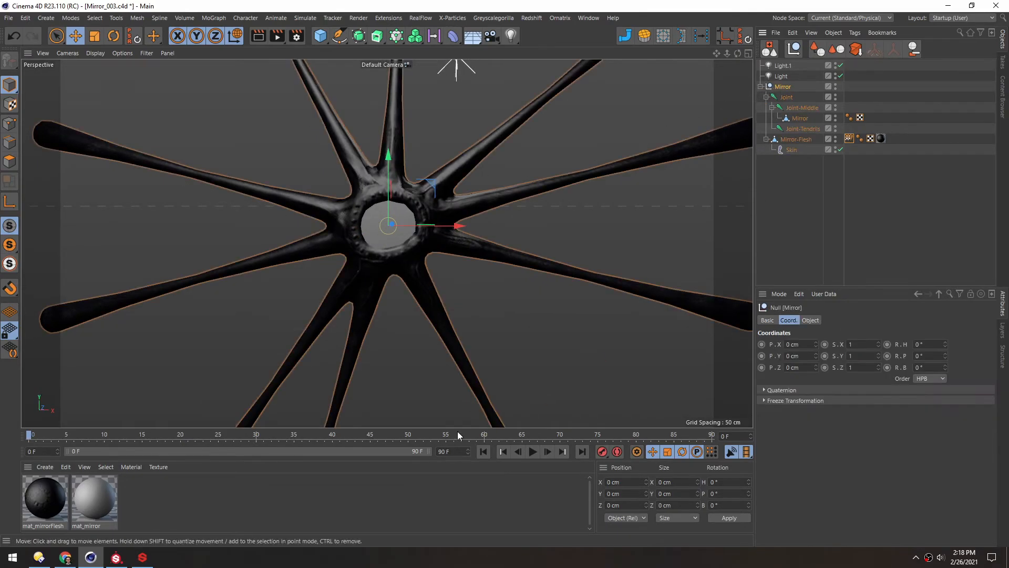
{"action": "left_click", "coordinate": [776, 33]}
{"action": "mouse_move", "coordinate": [876, 74]}
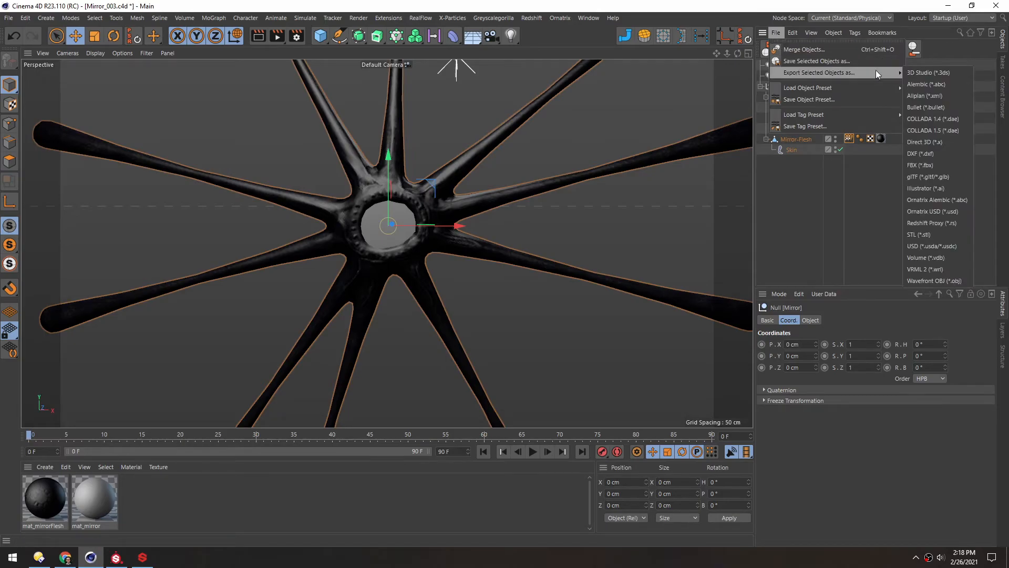
{"action": "left_click", "coordinate": [925, 166]}
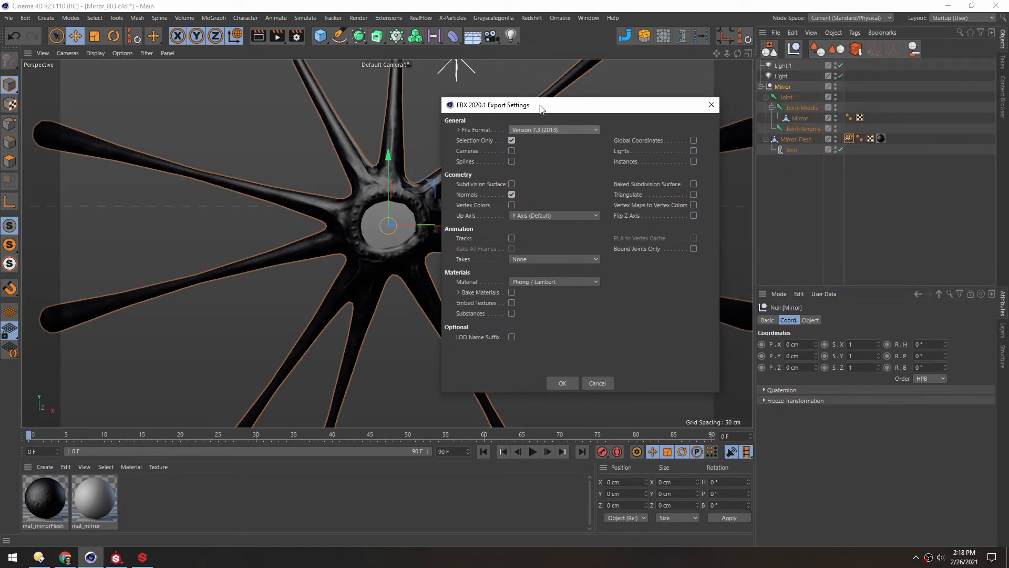
{"action": "left_click", "coordinate": [562, 383]}
{"action": "double_click", "coordinate": [489, 152]}
{"action": "left_click", "coordinate": [523, 186]}
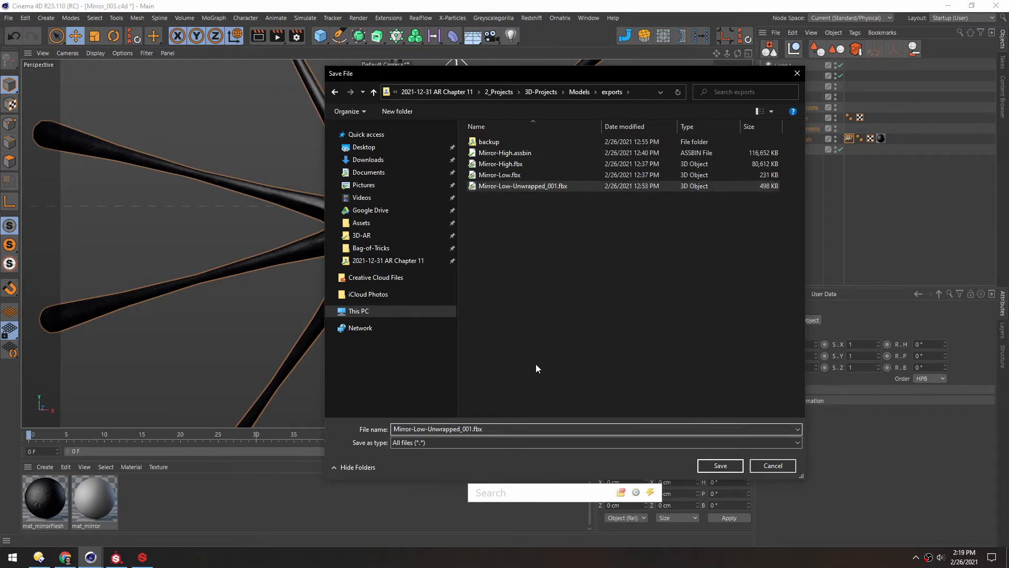
{"action": "key", "text": "Return"}
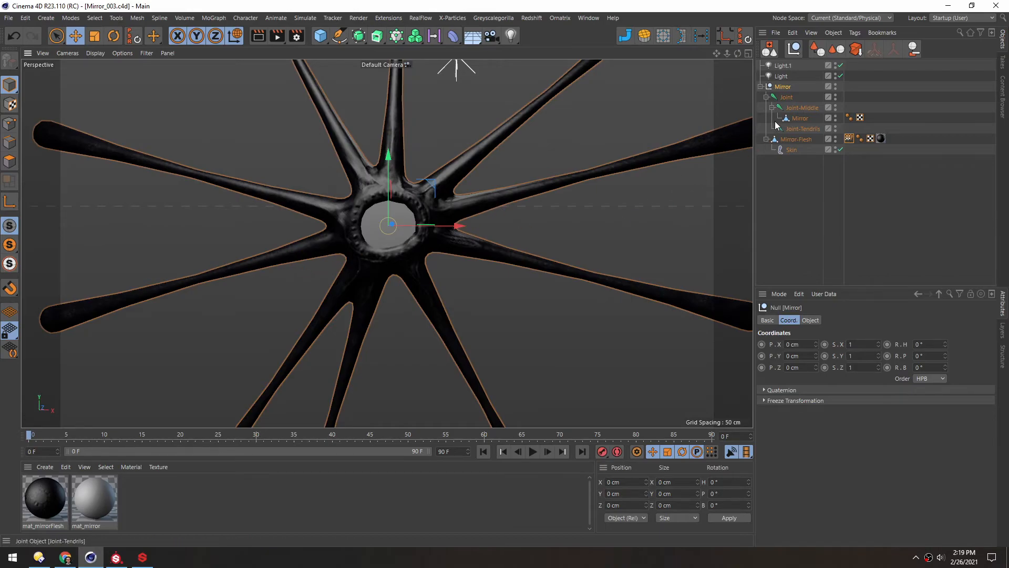
Step: Duplicate the Mirror-Flesh object and strip the Skin deformer and weight tag from the copy
{"action": "left_click", "coordinate": [780, 139]}
{"action": "key", "text": "ctrl+c"}
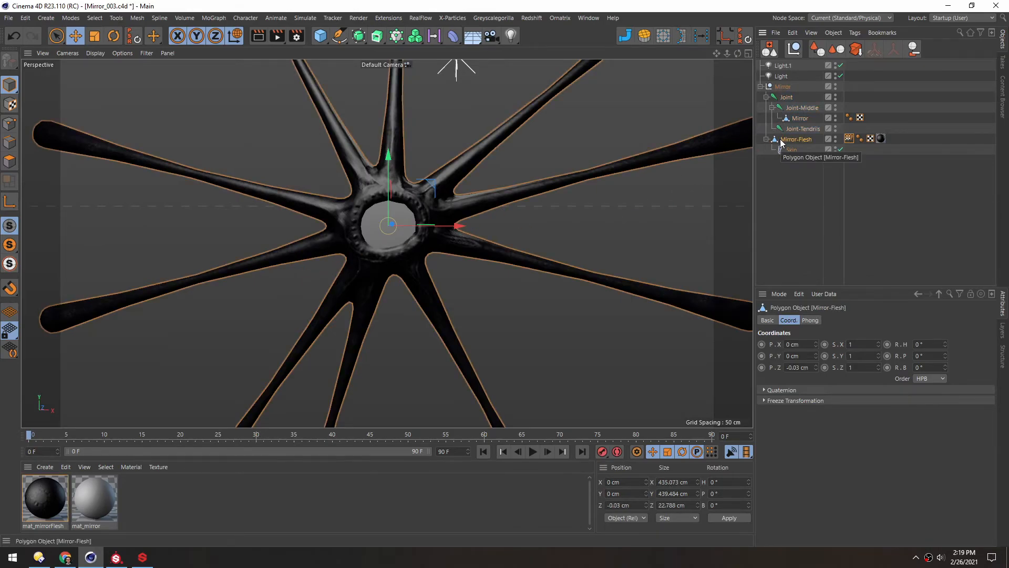
{"action": "key", "text": "ctrl+v"}
{"action": "left_click", "coordinate": [784, 79]}
{"action": "key", "text": "Delete"}
{"action": "left_click", "coordinate": [848, 64]}
{"action": "key", "text": "Delete"}
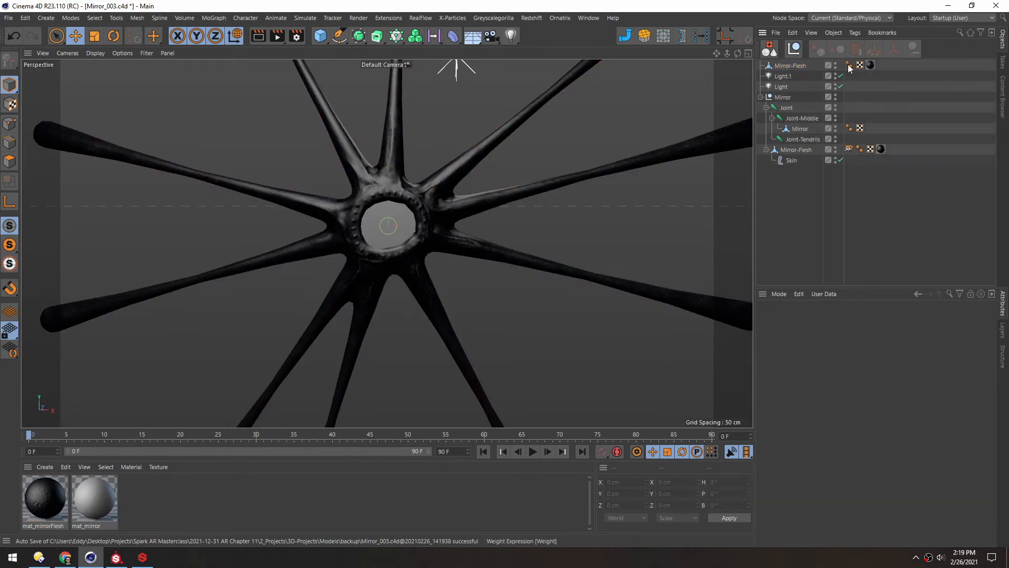
Step: Move the Mirror-Flesh copy away from the original to about X -416, Y -9, Z -143 cm
{"action": "left_click", "coordinate": [783, 65]}
{"action": "scroll", "coordinate": [415, 245], "scroll_direction": "down", "scroll_amount": 5}
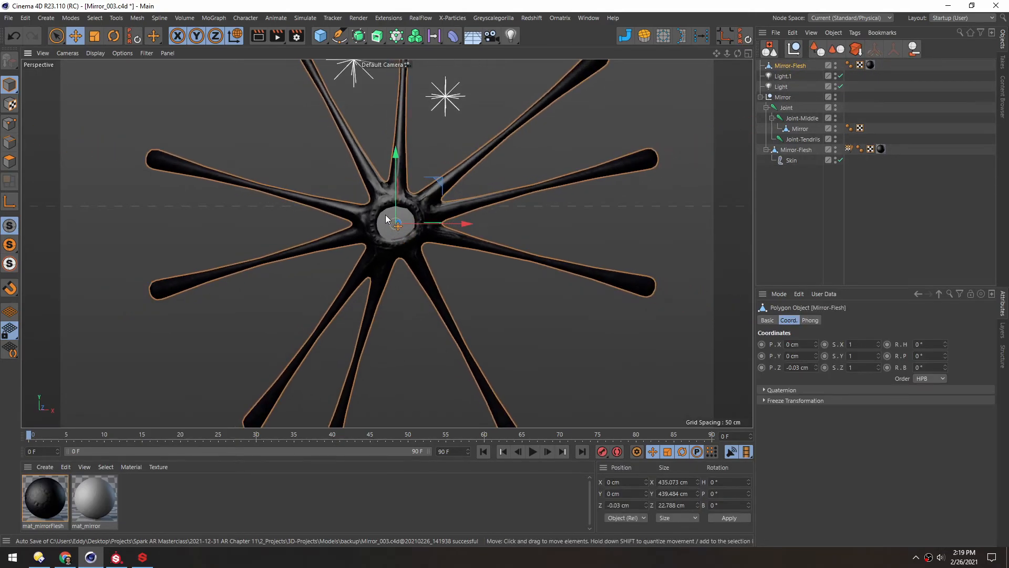
{"action": "left_click_drag", "start_coordinate": [372, 210], "coordinate": [403, 205]}
{"action": "middle_click", "coordinate": [368, 263]}
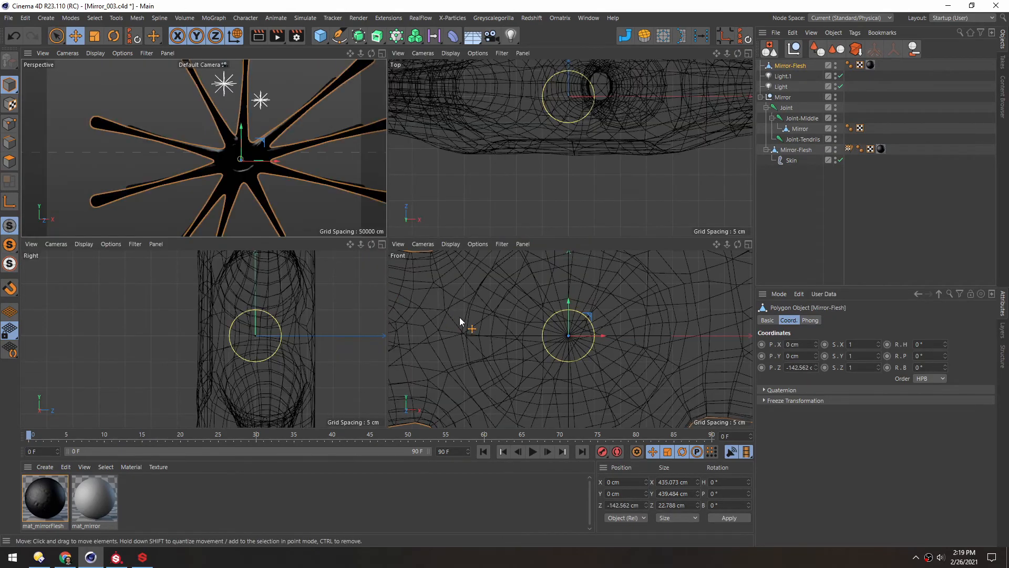
{"action": "middle_click", "coordinate": [459, 317]}
{"action": "scroll", "coordinate": [388, 293], "scroll_direction": "down", "scroll_amount": 5}
{"action": "left_click_drag", "start_coordinate": [311, 301], "coordinate": [146, 294]}
{"action": "middle_click_drag", "start_coordinate": [219, 281], "coordinate": [476, 268], "text": "alt"}
{"action": "scroll", "coordinate": [476, 267], "scroll_direction": "up", "scroll_amount": 2}
Step: Lasso-select the polygons of the upper-left tendril on the copy, trimming the excess at its base from the selection
{"action": "key", "text": "0"}
{"action": "left_click", "coordinate": [57, 42]}
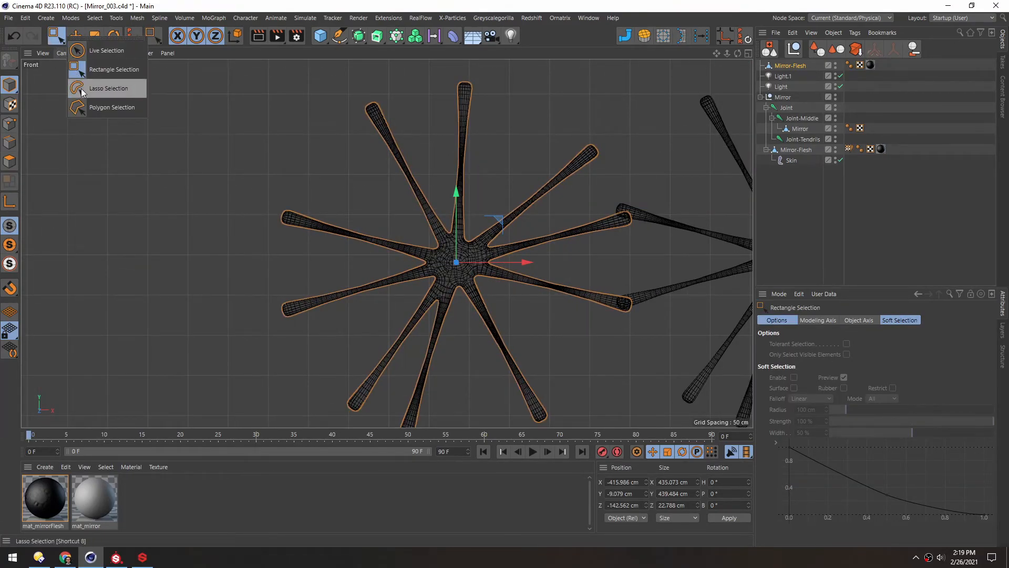
{"action": "left_click", "coordinate": [105, 88]}
{"action": "key", "text": "Return"}
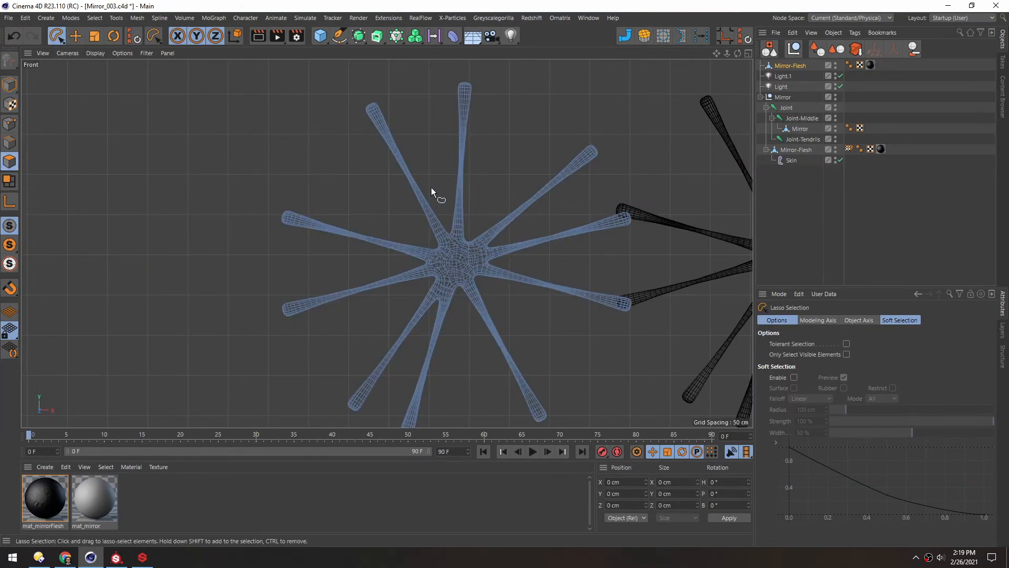
{"action": "mouse_move", "coordinate": [355, 144]}
{"action": "left_mouse_down"}
{"action": "mouse_move", "coordinate": [390, 93]}
{"action": "mouse_move", "coordinate": [456, 203]}
{"action": "left_mouse_up"}
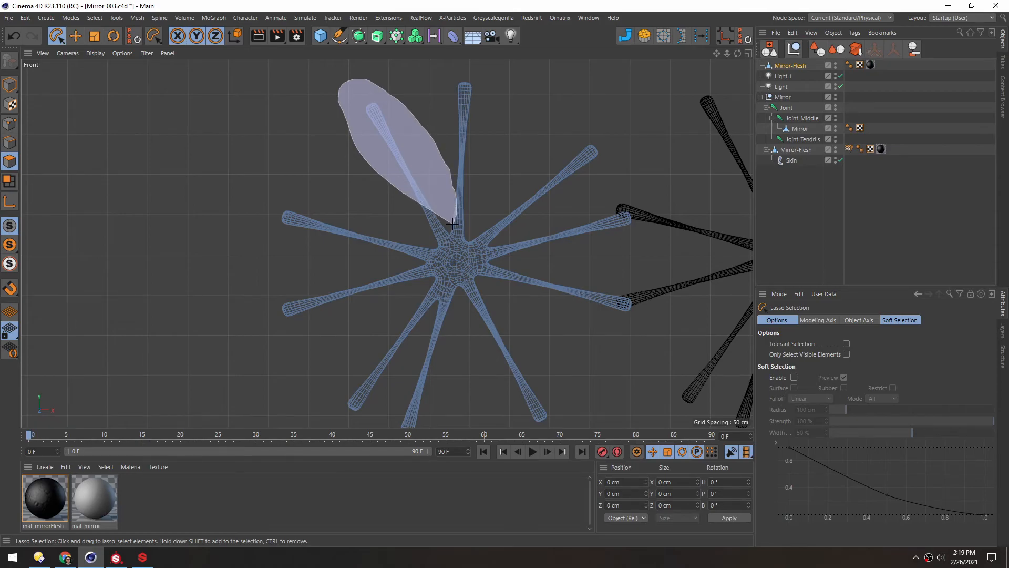
{"action": "left_click_drag", "start_coordinate": [411, 227], "coordinate": [420, 231]}
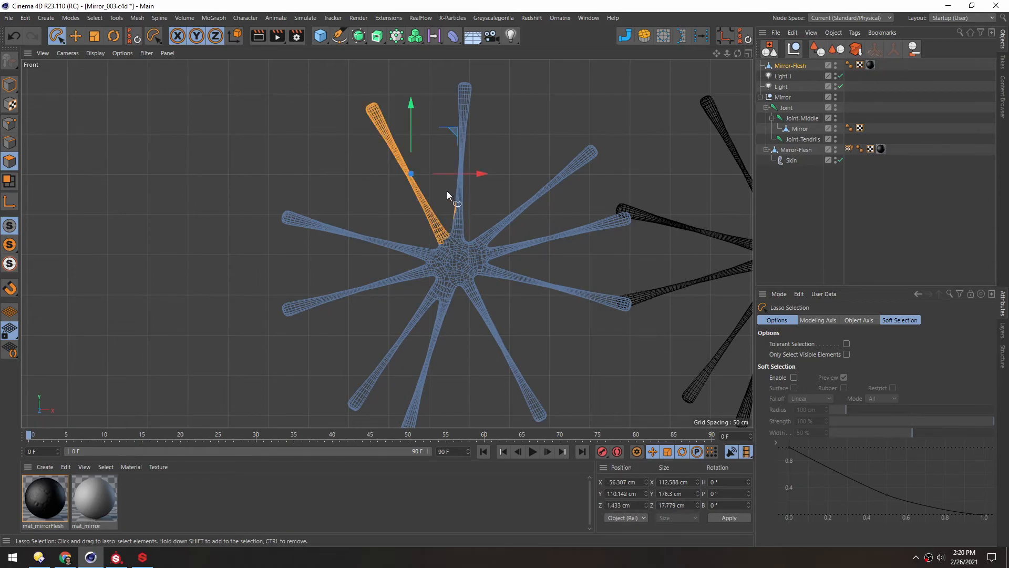
{"action": "scroll", "coordinate": [447, 191], "scroll_direction": "up", "scroll_amount": 3}
{"action": "left_click_drag", "start_coordinate": [471, 253], "coordinate": [523, 220], "text": "ctrl"}
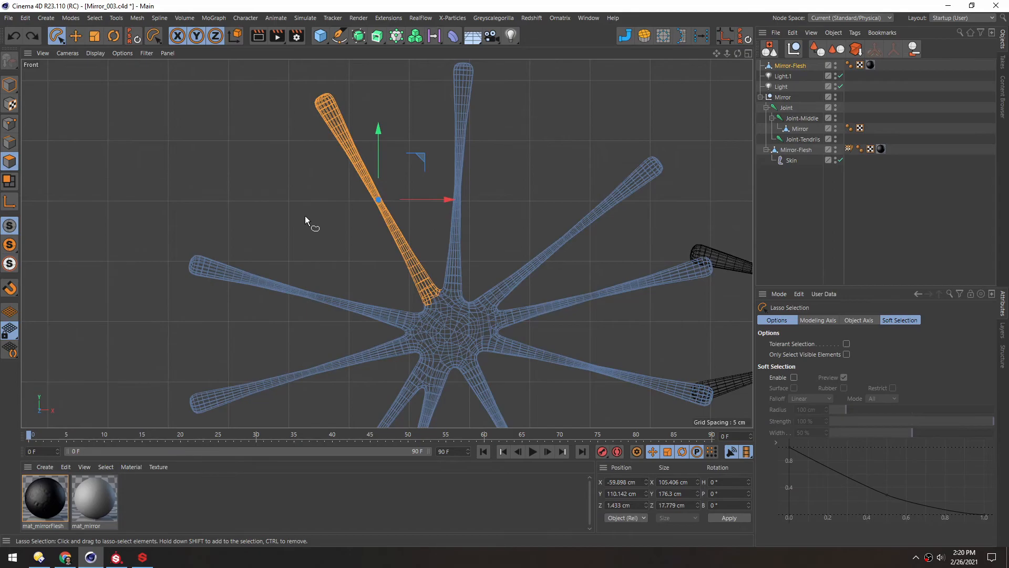
Step: Split the selected tendril into its own object and delete the rest of the Mirror-Flesh copy
{"action": "key", "text": "u"}
{"action": "key", "text": "p"}
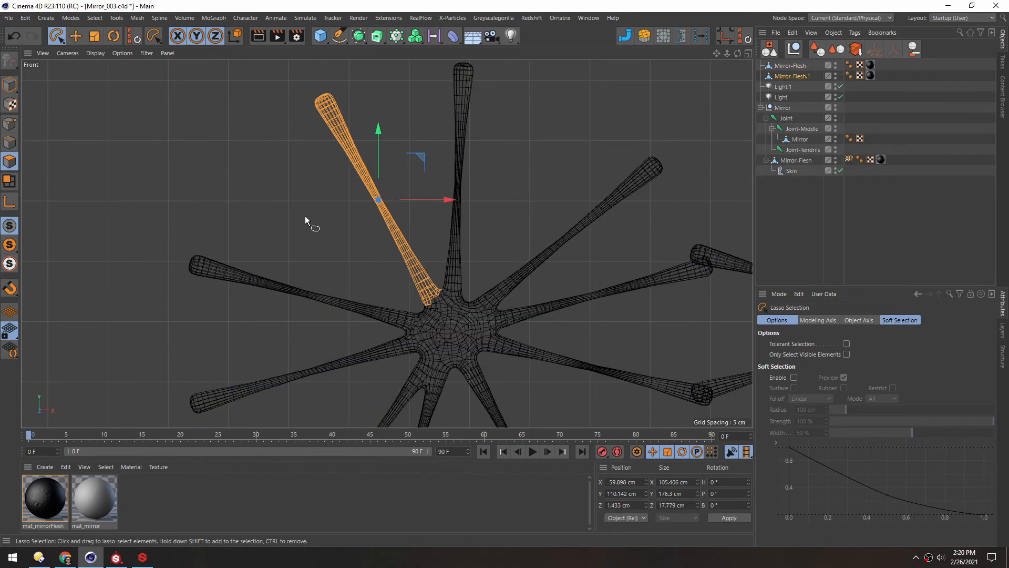
{"action": "left_click", "coordinate": [770, 70]}
{"action": "key", "text": "Delete"}
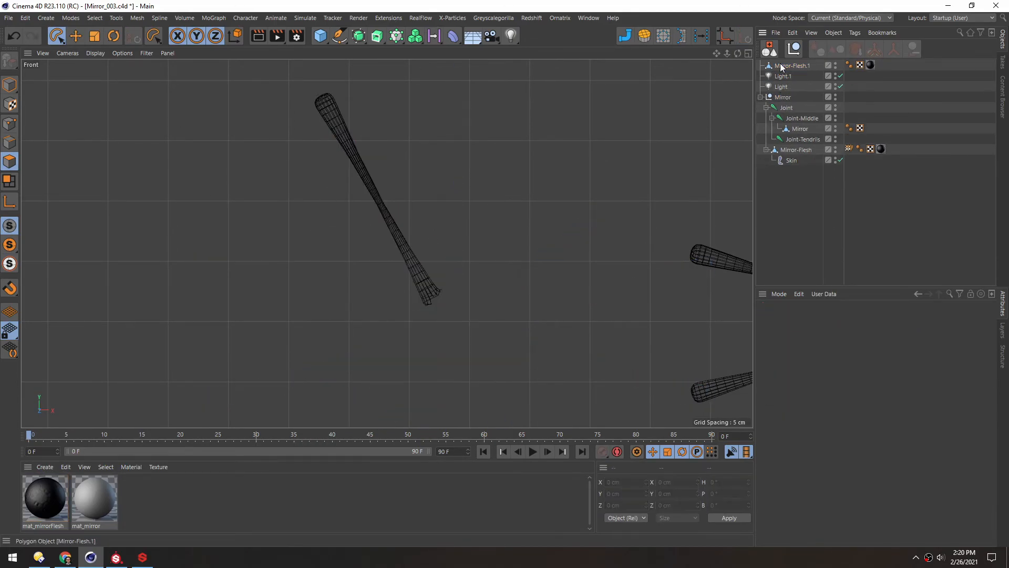
{"action": "left_click", "coordinate": [780, 67]}
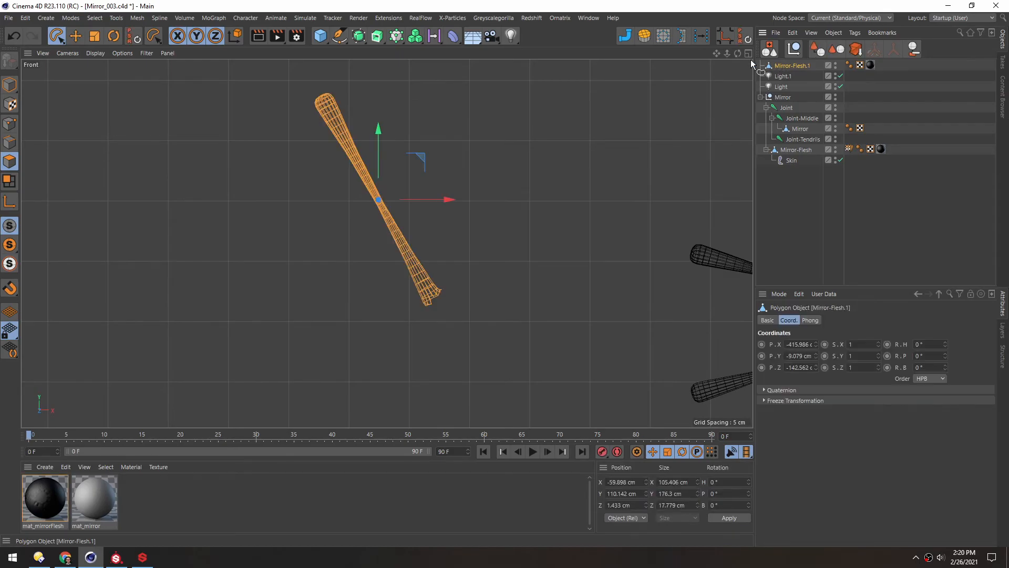
Step: Reset the split tendril to the world origin and straighten it vertically by about 29°, with its axis rotation zeroed
{"action": "left_click", "coordinate": [746, 38]}
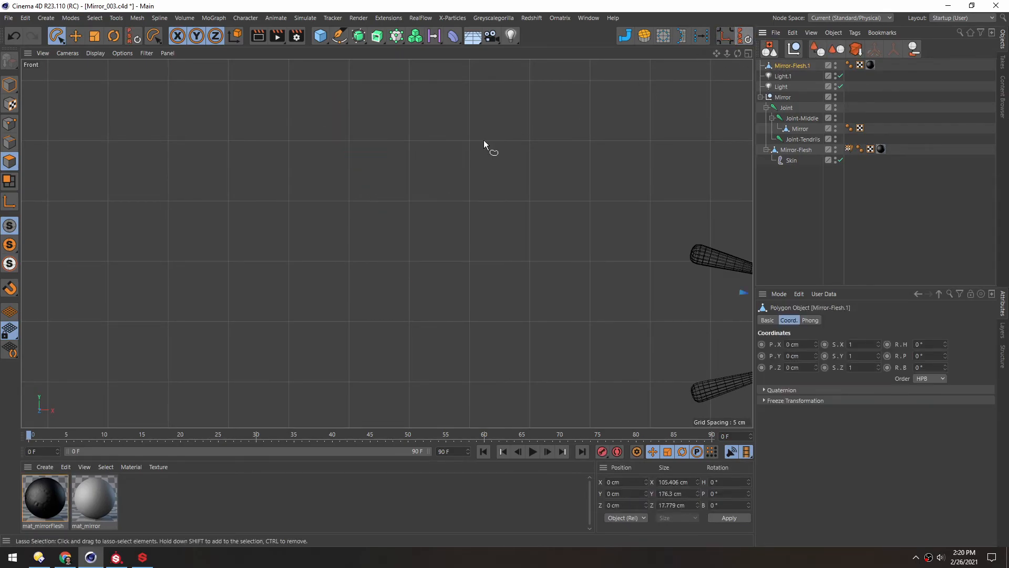
{"action": "key", "text": "o"}
{"action": "key", "text": "r"}
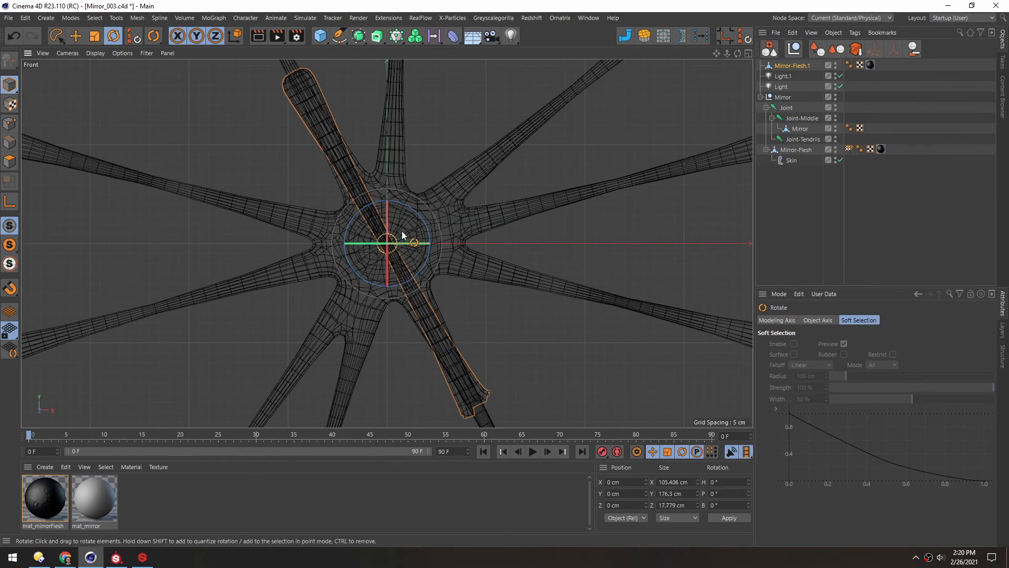
{"action": "left_click_drag", "start_coordinate": [413, 214], "coordinate": [475, 218]}
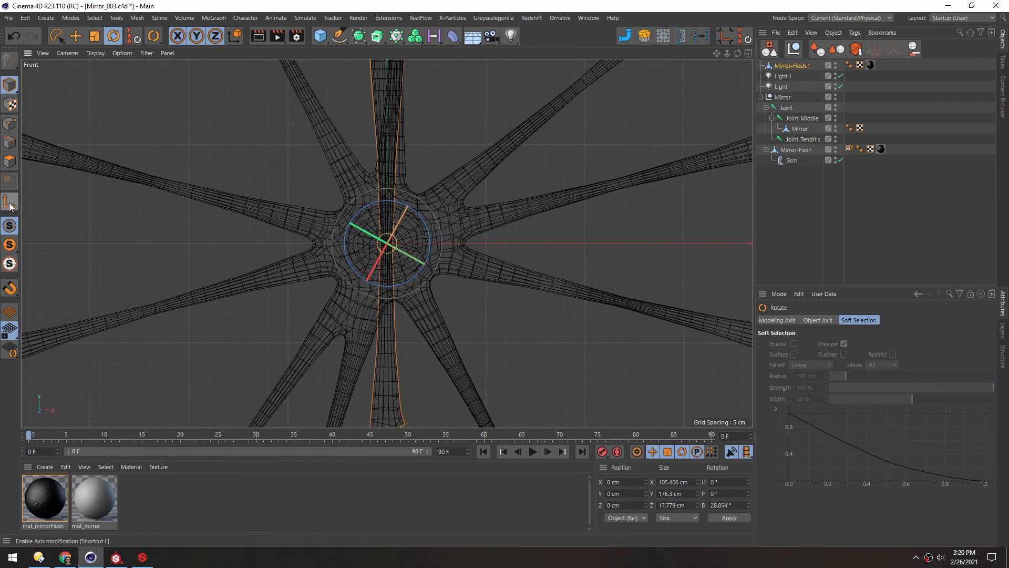
{"action": "left_click", "coordinate": [725, 518]}
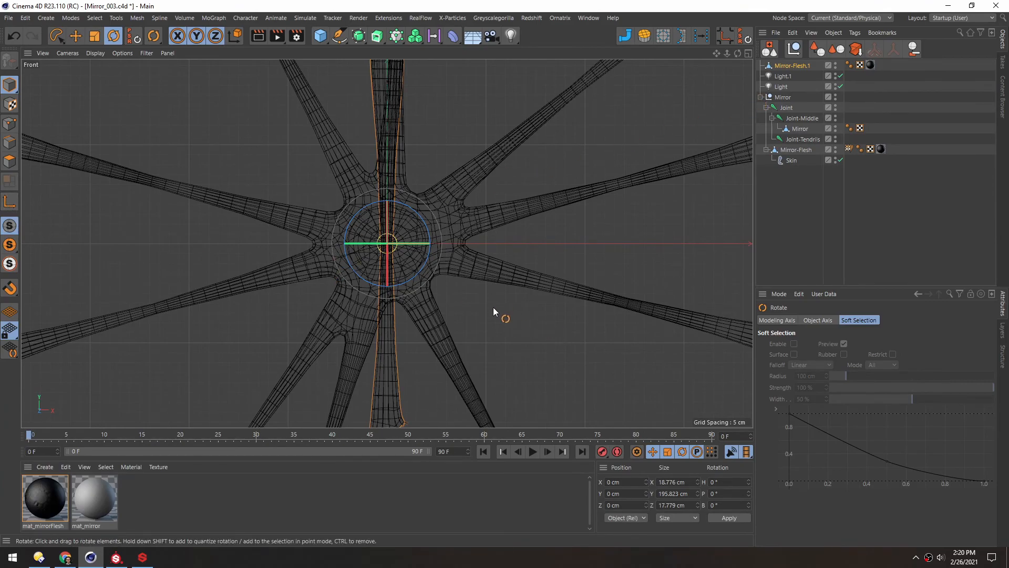
Step: Move the tendril in front of the mirror mesh to about Z -87.5 cm in the perspective view
{"action": "middle_click", "coordinate": [342, 238]}
{"action": "middle_click", "coordinate": [233, 194]}
{"action": "left_click_drag", "start_coordinate": [432, 244], "coordinate": [456, 234], "text": "alt"}
{"action": "key", "text": "e"}
{"action": "right_click_drag", "start_coordinate": [476, 392], "coordinate": [601, 346], "text": "alt"}
{"action": "middle_click_drag", "start_coordinate": [600, 345], "coordinate": [476, 258], "text": "alt"}
{"action": "left_click_drag", "start_coordinate": [515, 296], "coordinate": [430, 305], "text": "alt"}
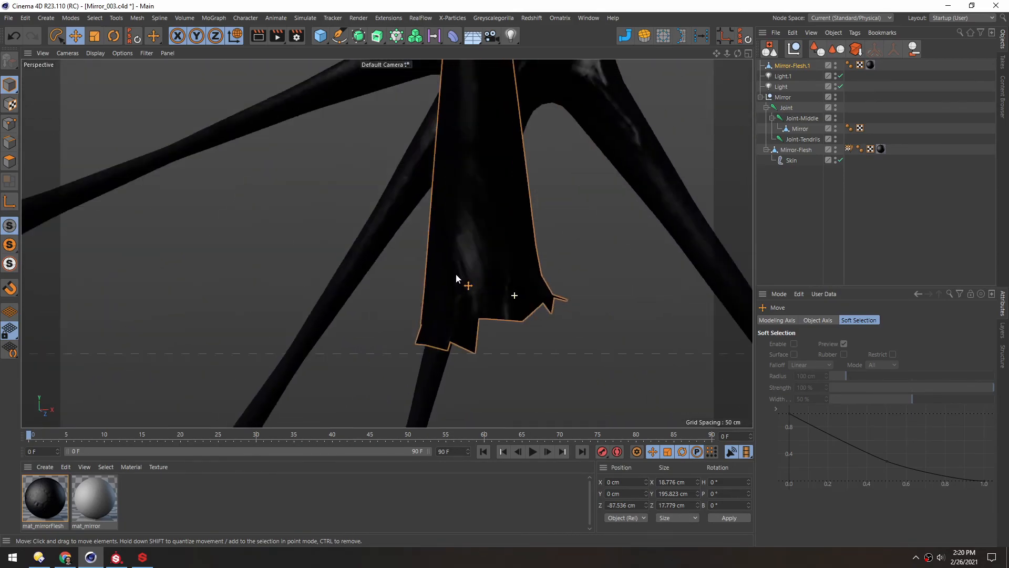
Step: Delete the jagged polygons and the uneven loop at the tendril's open base
{"action": "left_click", "coordinate": [9, 161]}
{"action": "left_click_drag", "start_coordinate": [458, 250], "coordinate": [751, 257], "text": "alt"}
{"action": "left_click", "coordinate": [569, 297]}
{"action": "left_click", "coordinate": [474, 330], "text": "shift"}
{"action": "key", "text": "Delete"}
{"action": "key", "text": "u"}
{"action": "key", "text": "l"}
{"action": "left_click", "coordinate": [438, 303]}
{"action": "key", "text": "Delete"}
Step: Reshape the tendril's open base by scaling down its end loop and moving it upward
{"action": "left_click_drag", "start_coordinate": [437, 212], "coordinate": [376, 203], "text": "alt"}
{"action": "key", "text": "Return"}
{"action": "key", "text": "e"}
{"action": "left_click", "coordinate": [495, 338]}
{"action": "left_click_drag", "start_coordinate": [494, 267], "coordinate": [636, 237]}
{"action": "left_click_drag", "start_coordinate": [437, 255], "coordinate": [476, 247], "text": "alt"}
{"action": "key", "text": "Return"}
{"action": "double_click", "coordinate": [374, 295]}
{"action": "key", "text": "t"}
{"action": "left_click_drag", "start_coordinate": [518, 352], "coordinate": [465, 355]}
{"action": "key", "text": "e"}
{"action": "left_click_drag", "start_coordinate": [422, 226], "coordinate": [423, 191]}
{"action": "key", "text": "t"}
{"action": "key", "text": "e"}
Step: Return the separated tendril to the world origin and rename the object Tendril
{"action": "left_click", "coordinate": [10, 86]}
{"action": "scroll", "coordinate": [382, 124], "scroll_direction": "down", "scroll_amount": 5}
{"action": "left_click", "coordinate": [382, 124]}
{"action": "left_click_drag", "start_coordinate": [427, 231], "coordinate": [472, 239], "text": "alt"}
{"action": "left_click", "coordinate": [783, 66]}
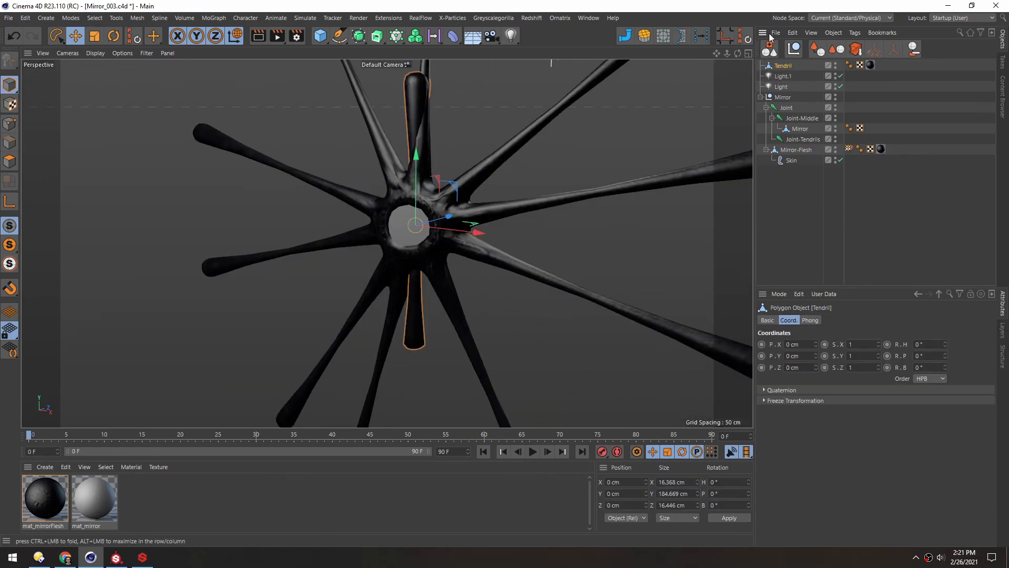
Step: Export the Tendril object as Tendril.fbx in the exports folder
{"action": "left_click", "coordinate": [771, 34]}
{"action": "mouse_move", "coordinate": [865, 74]}
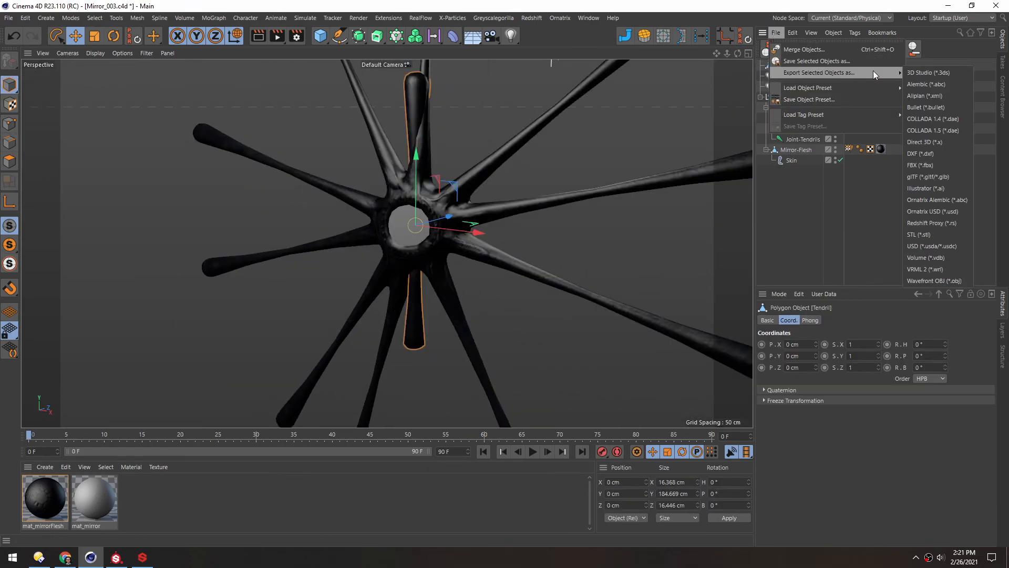
{"action": "left_click", "coordinate": [923, 165]}
{"action": "left_click", "coordinate": [850, 299]}
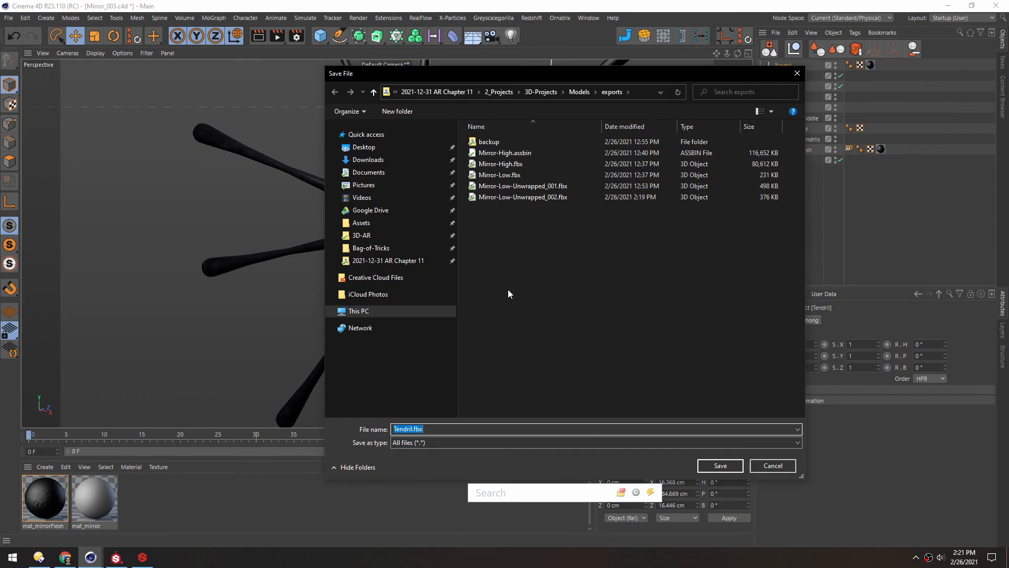
{"action": "key", "text": "Return"}
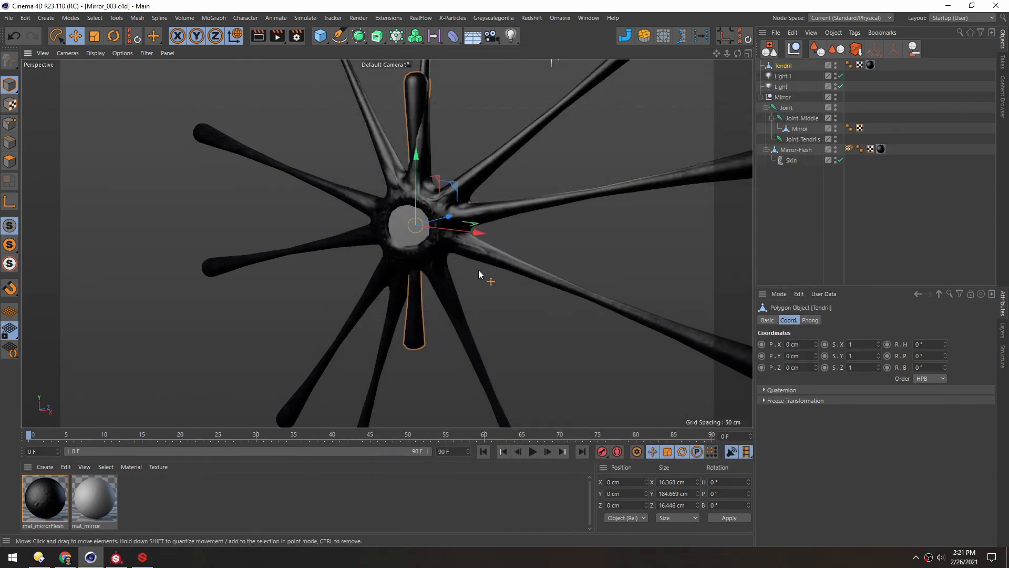